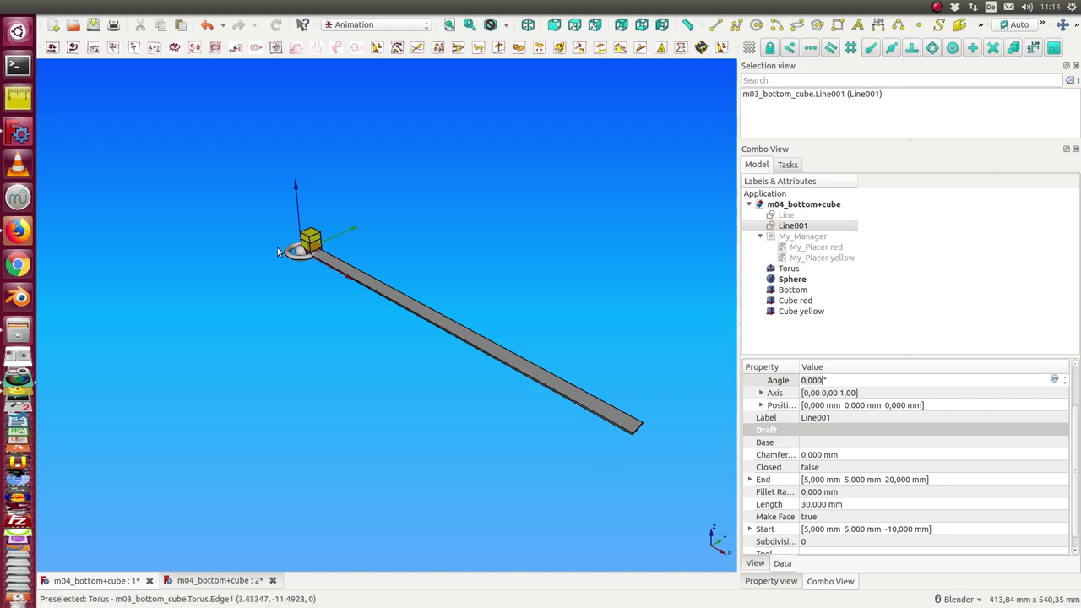
Play the red cube's placer forward, then return the cube to its starting position
left_click(796, 248)
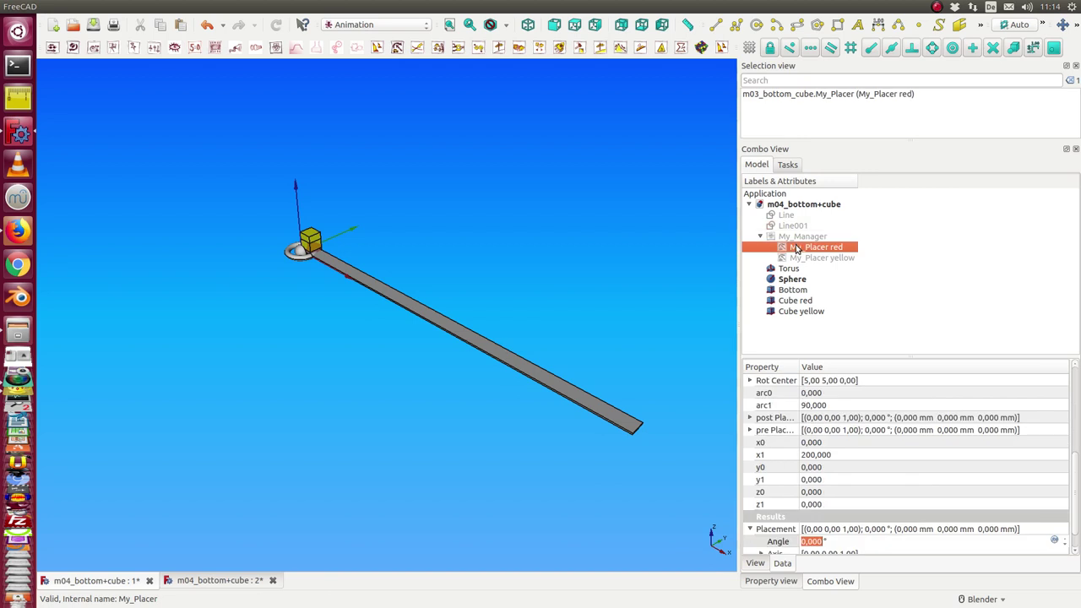
double_click(797, 247)
left_click(622, 93)
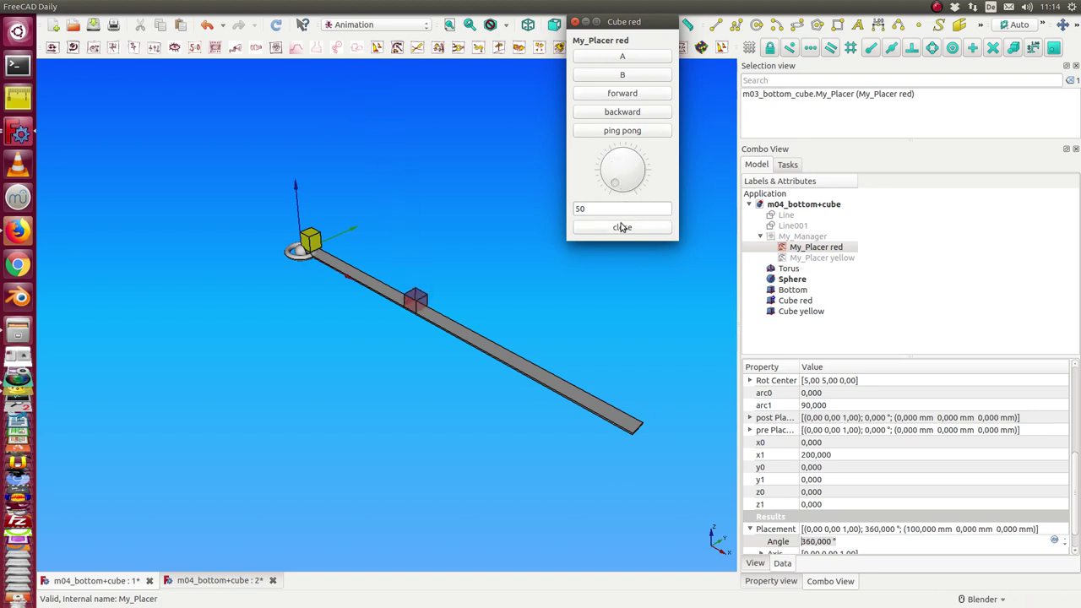
mouse_move(616, 187)
left_mouse_down()
mouse_move(619, 165)
mouse_move(621, 193)
left_mouse_up()
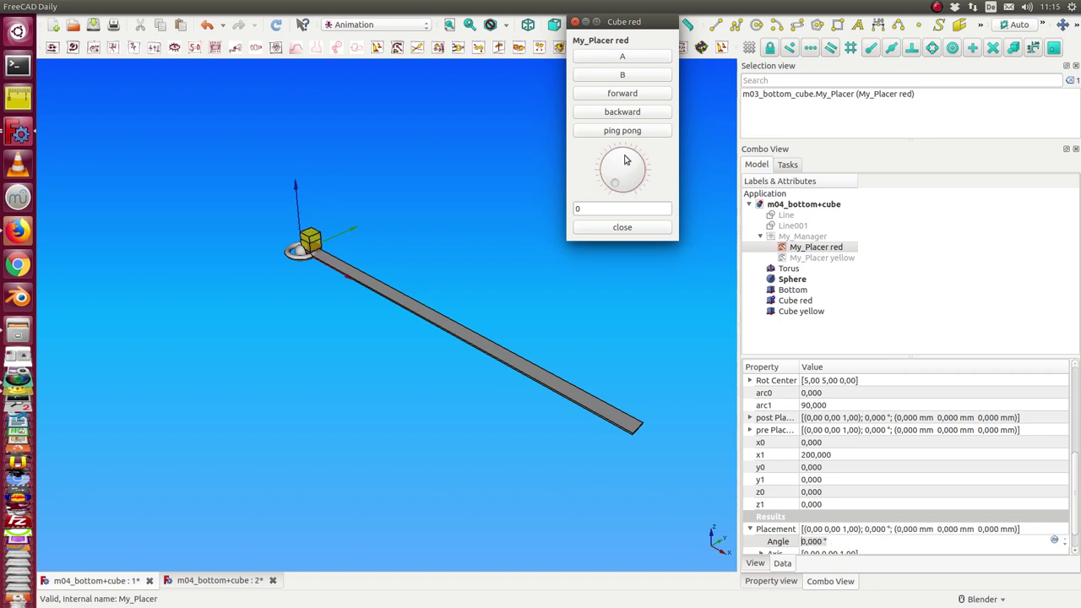
left_click(626, 228)
Slide the yellow cube along the bar using its placer's animation controls
left_click(822, 258)
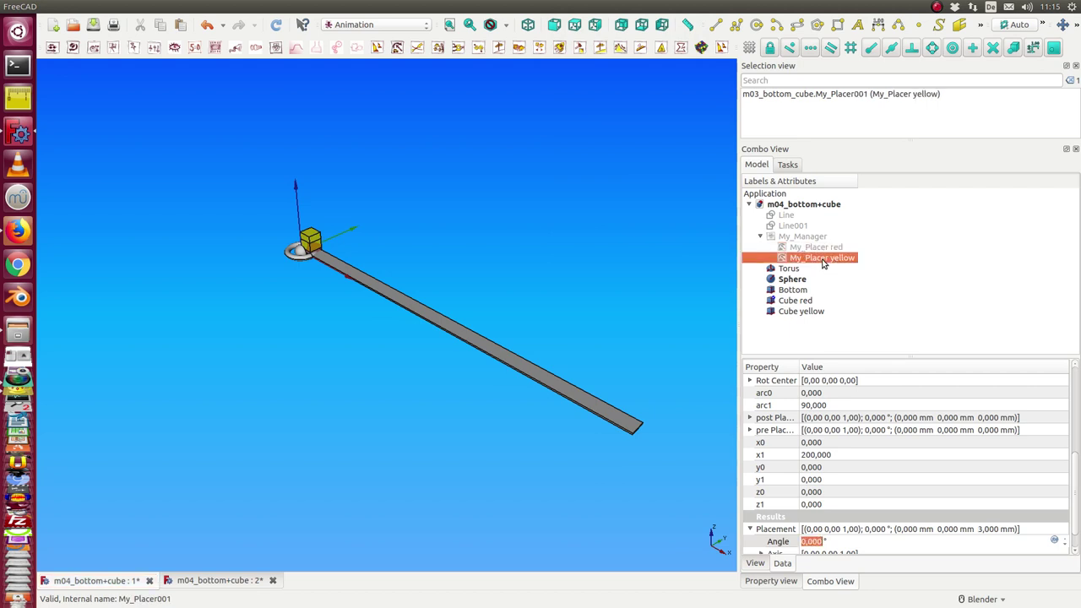
double_click(823, 261)
mouse_move(618, 185)
left_mouse_down()
mouse_move(612, 173)
mouse_move(635, 165)
mouse_move(624, 189)
mouse_move(636, 185)
left_mouse_up()
left_click(635, 227)
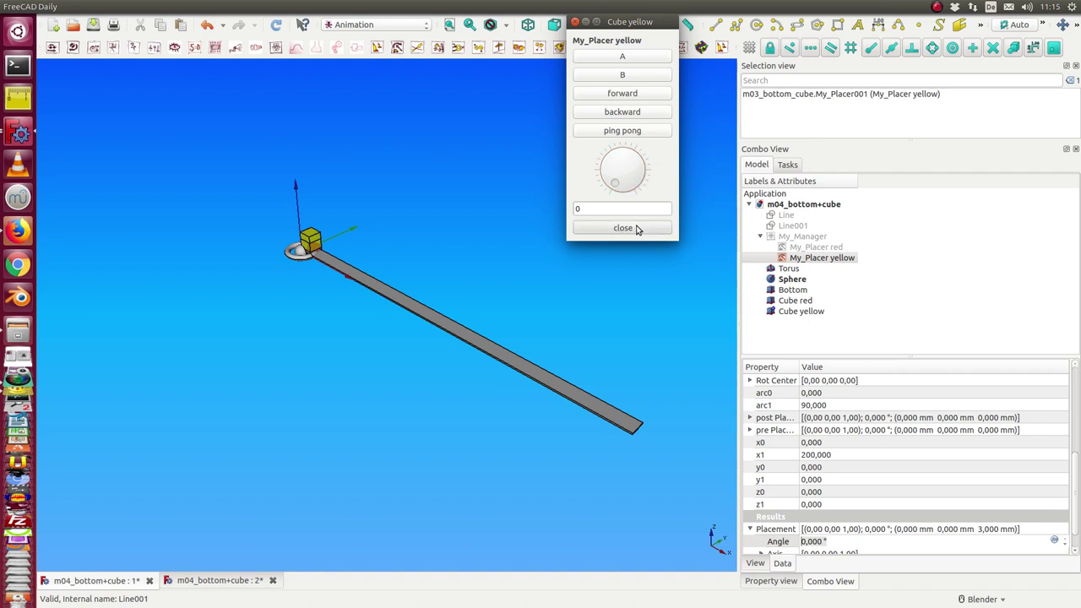
Add a new placer and rename it My_Placer Bottom
left_click(397, 48)
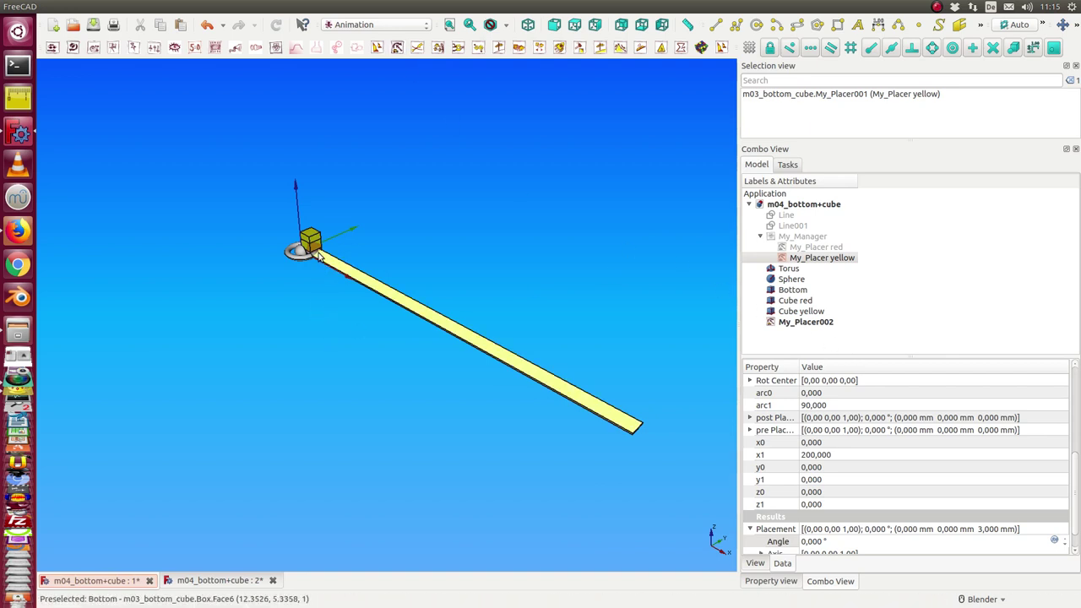
left_click(797, 323)
left_click(797, 323)
key("End")
key("BackSpace")
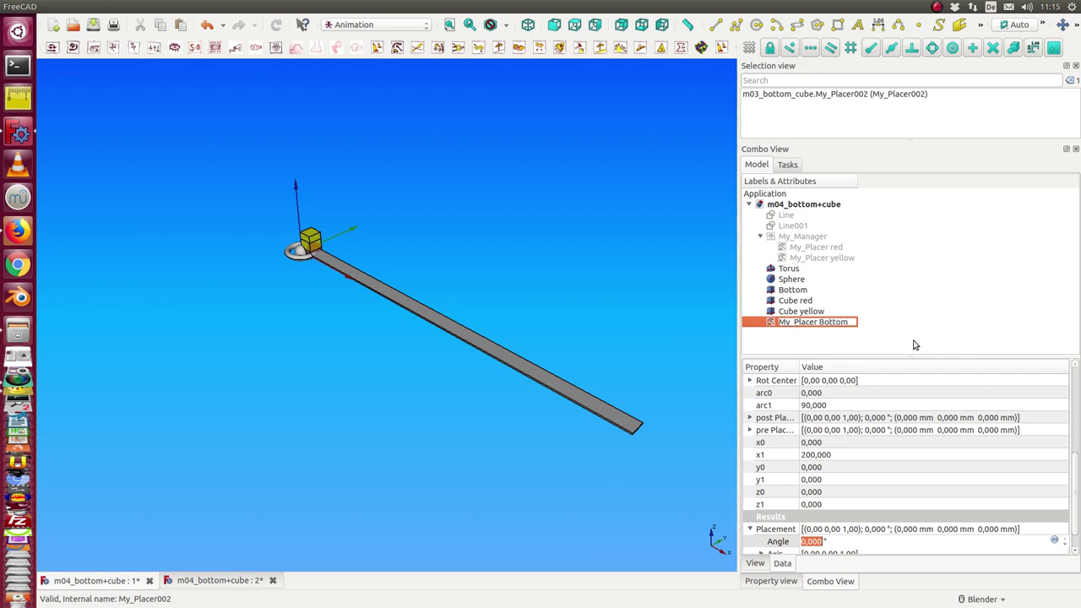
Fix the new placer's x function at 0
scroll(942, 457, "up", 3)
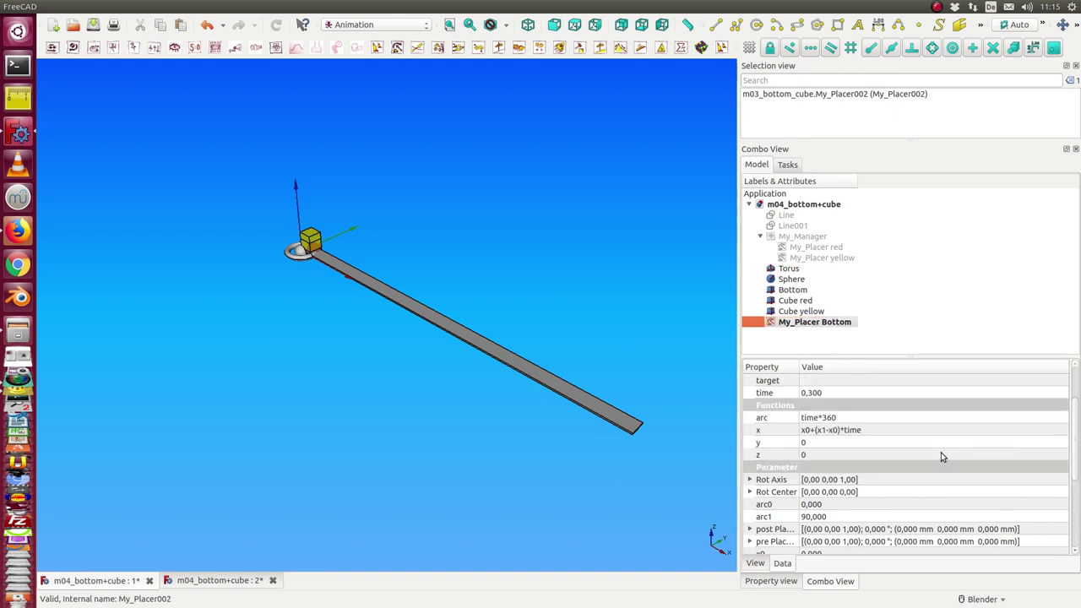
double_click(874, 432)
type("0")
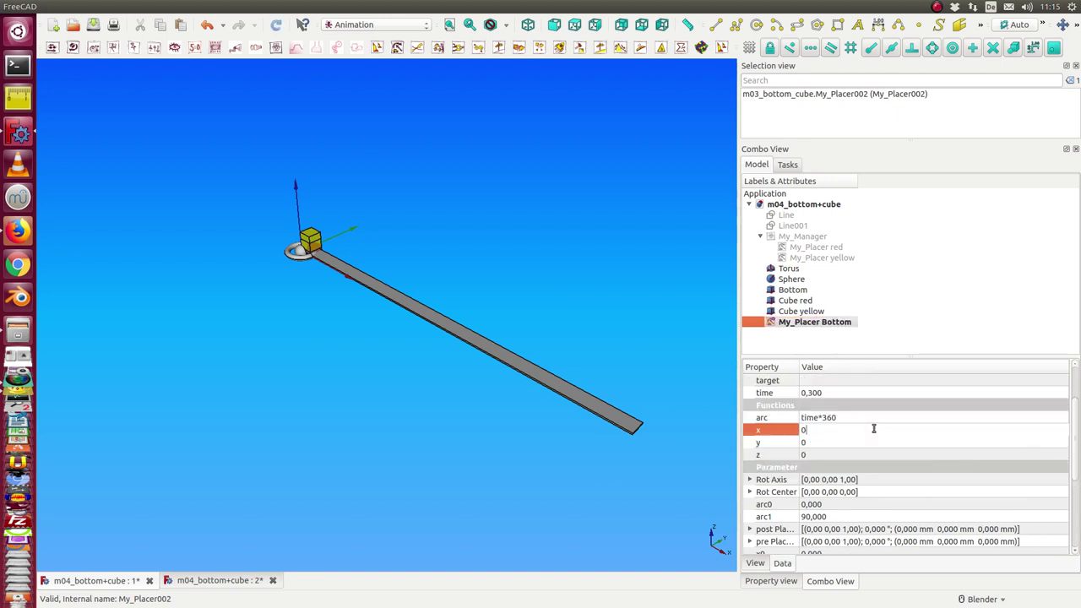
key("Return")
Link the placer's target to Bottom and open its animation controls
scroll(818, 389, "up", 3)
left_click(825, 442)
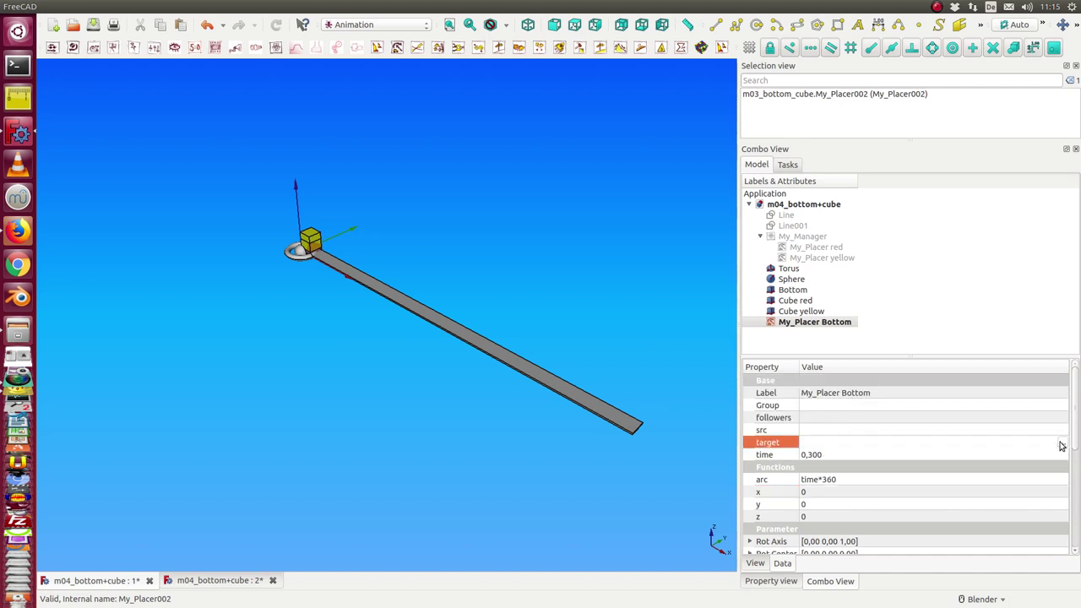
left_click(1062, 444)
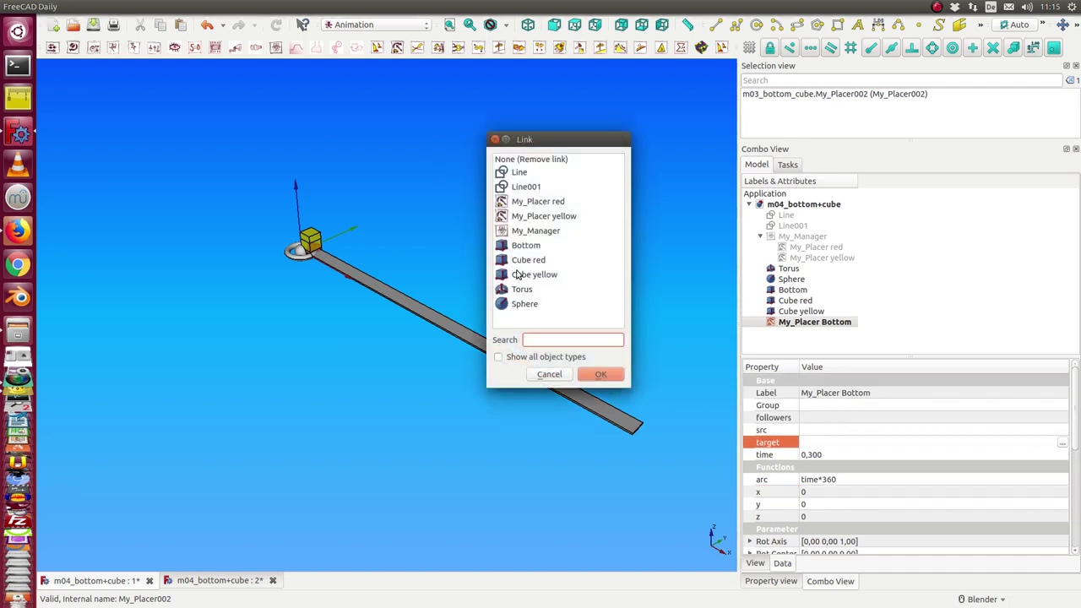
left_click(521, 246)
left_click(600, 374)
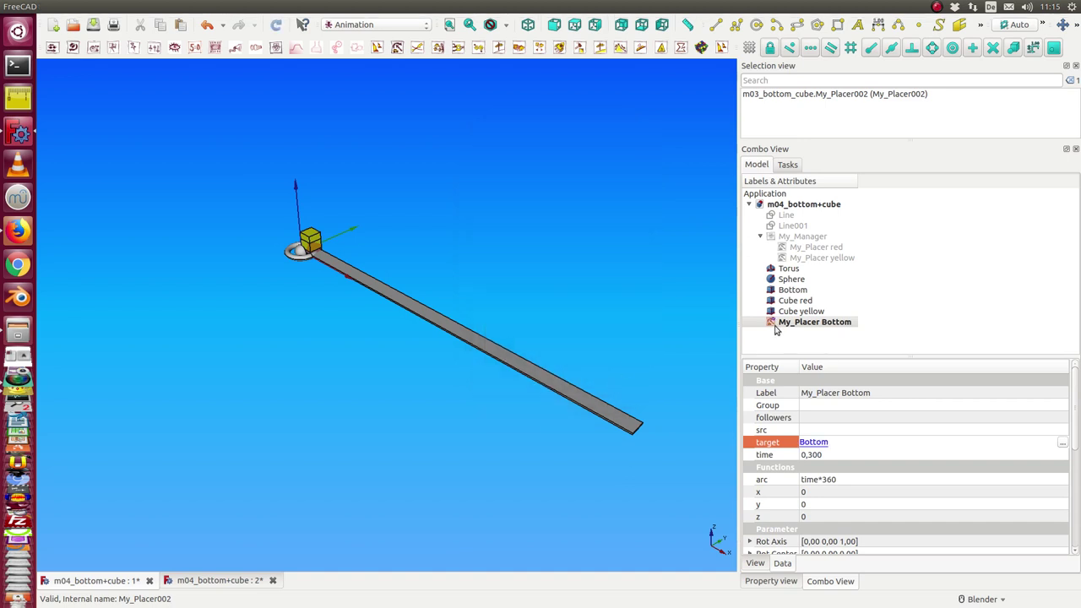
double_click(811, 324)
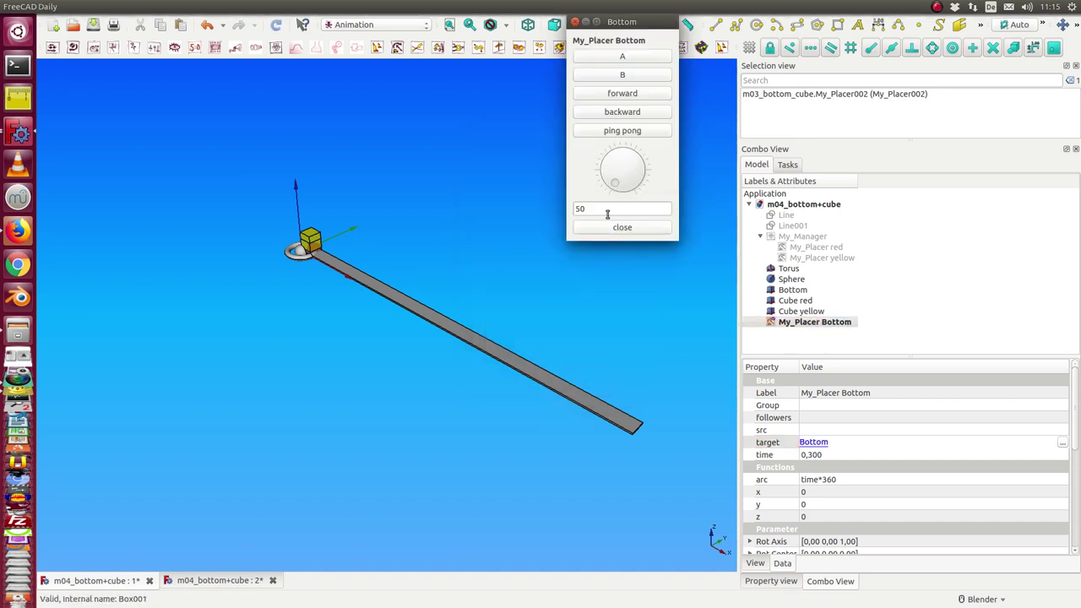
Spin the bar one full turn around its ring, then move My_Placer Bottom into My_Manager
left_click(601, 98)
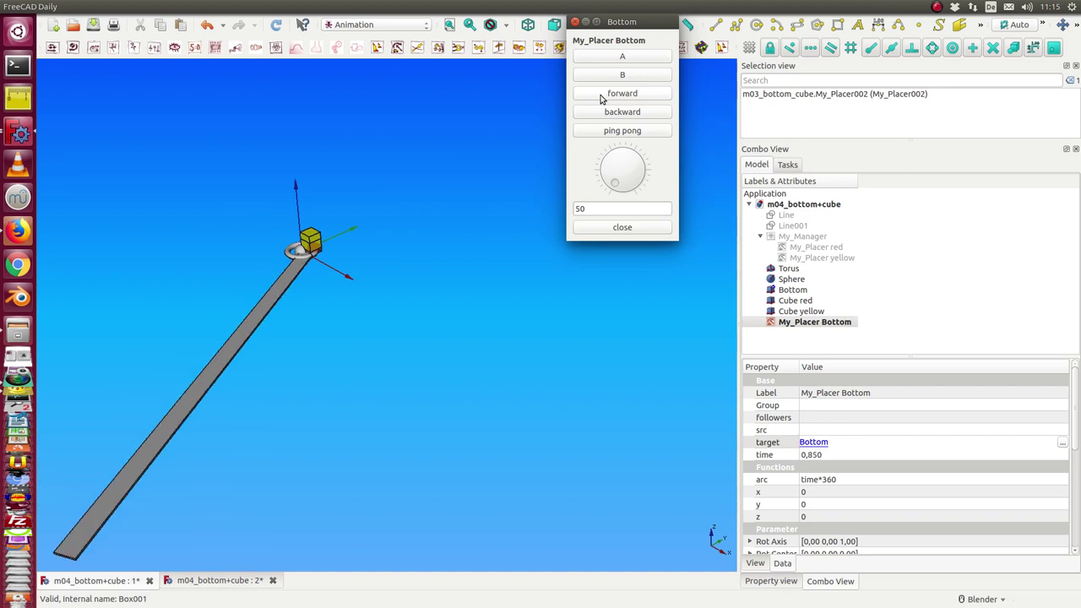
left_click(639, 230)
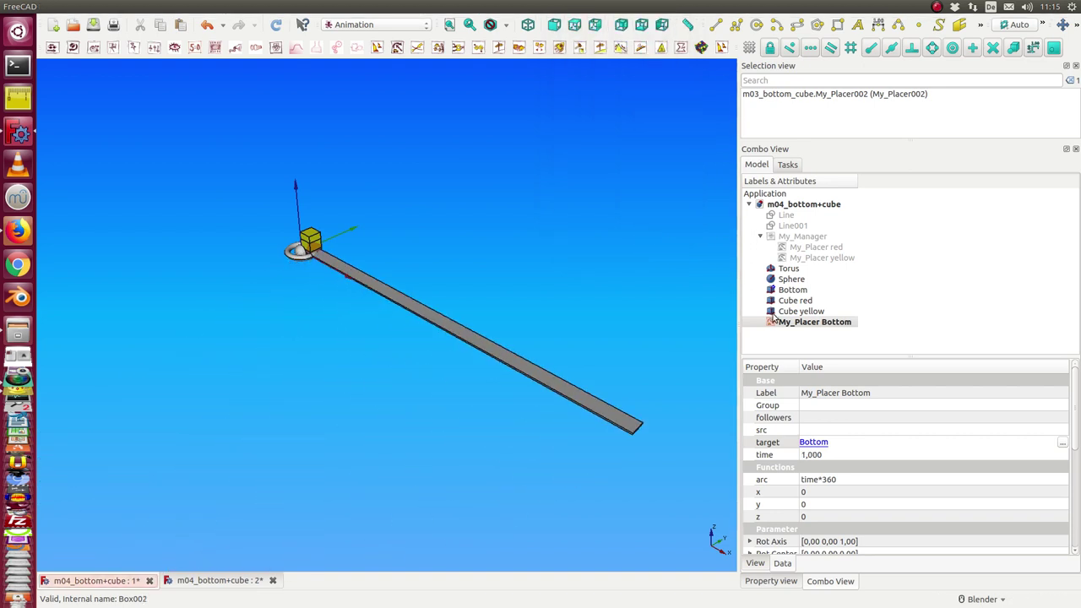
left_click_drag(795, 325, 815, 241)
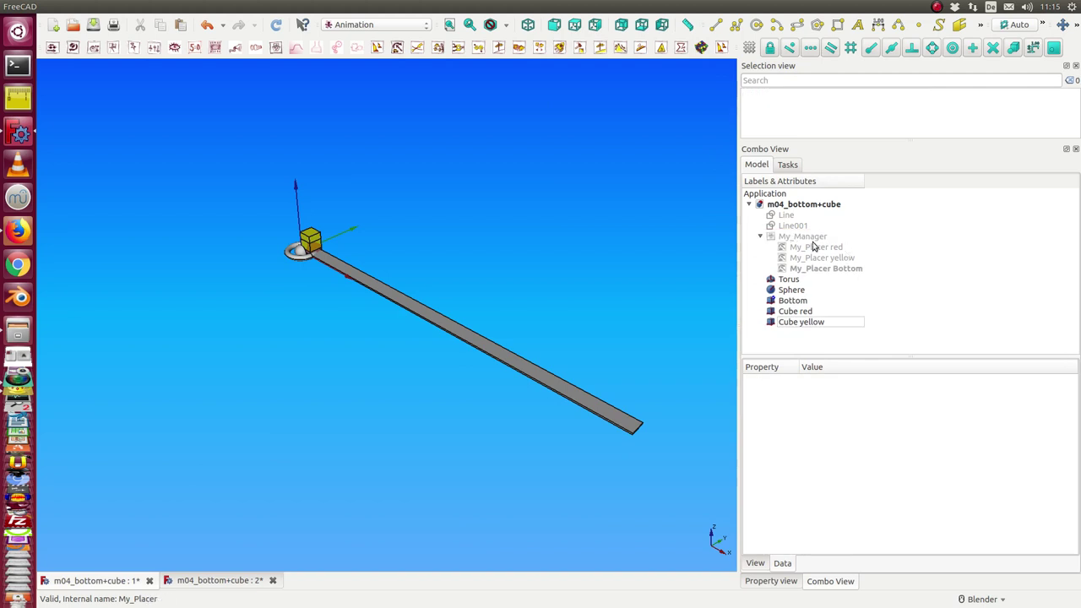
Run the My_Manager animation, stop it, wind the bar back to horizontal, and close the controls
left_click(807, 240)
double_click(805, 240)
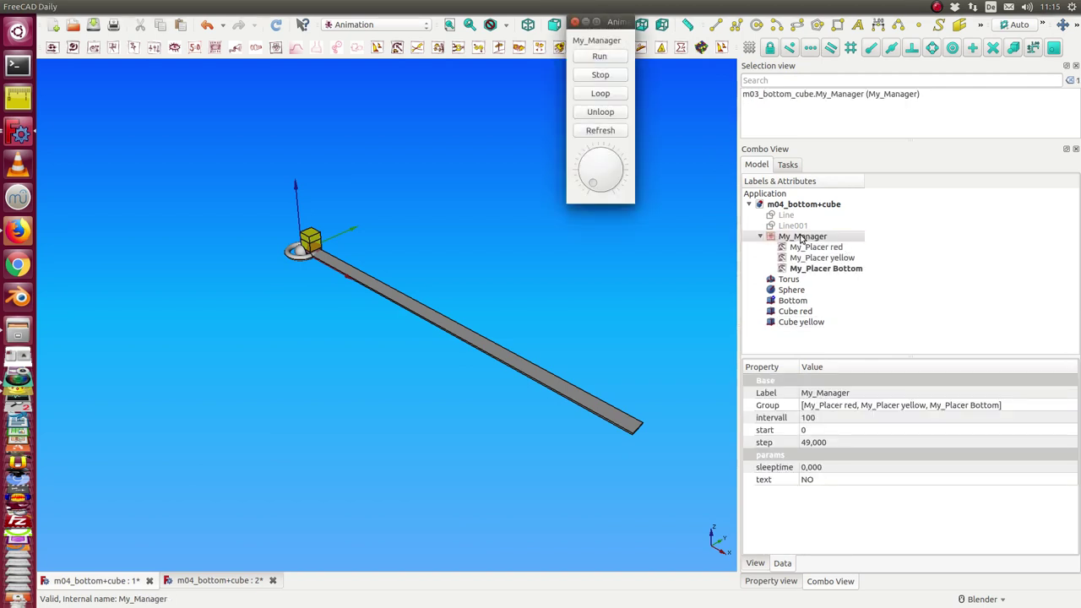
left_click(598, 56)
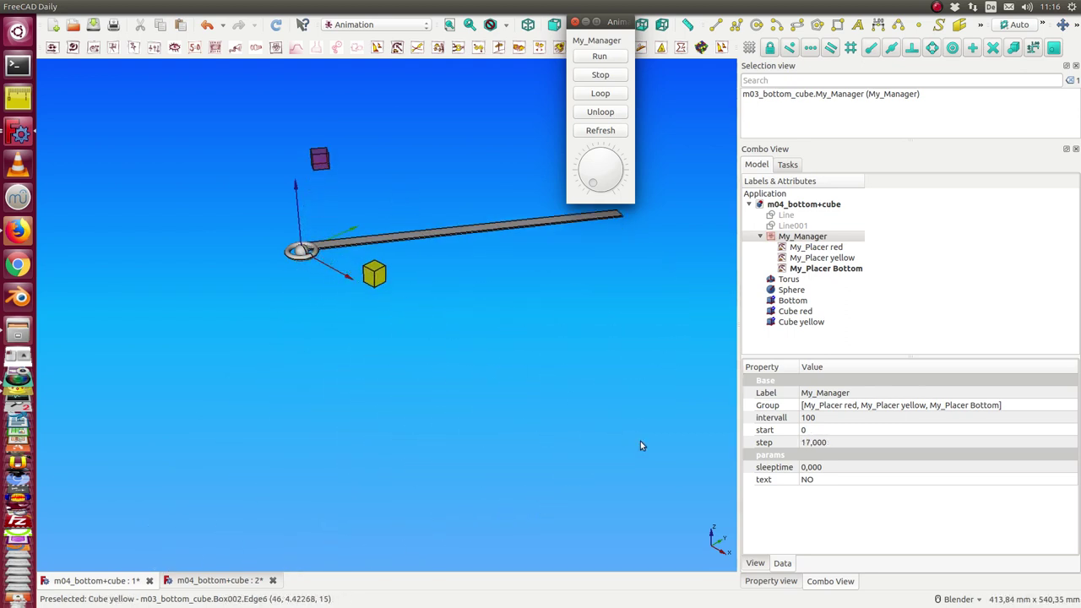
left_click(321, 367)
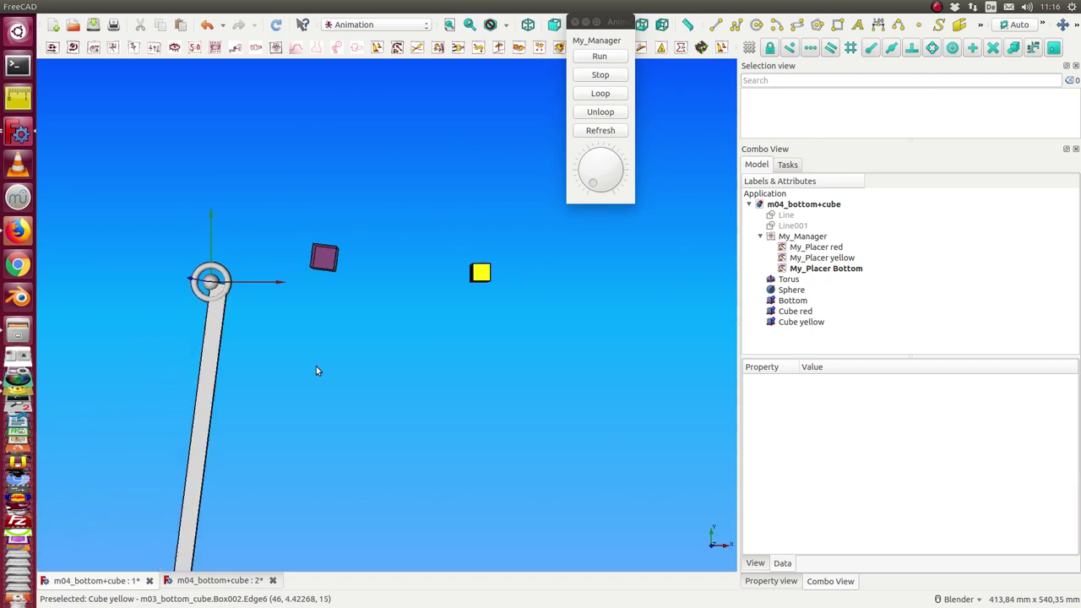
scroll(380, 362, "down", 3)
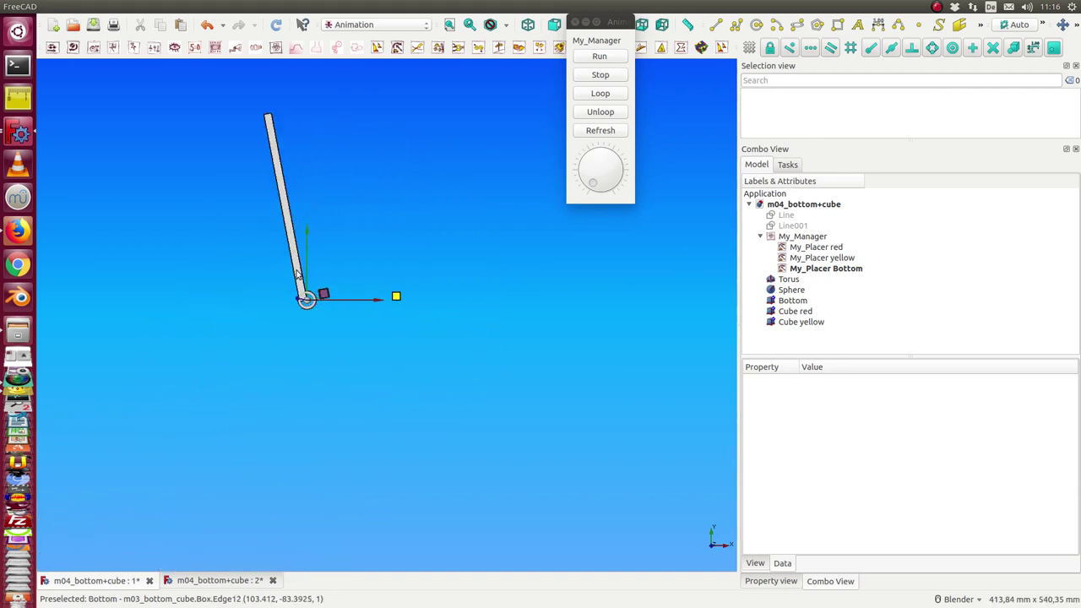
left_click(603, 77)
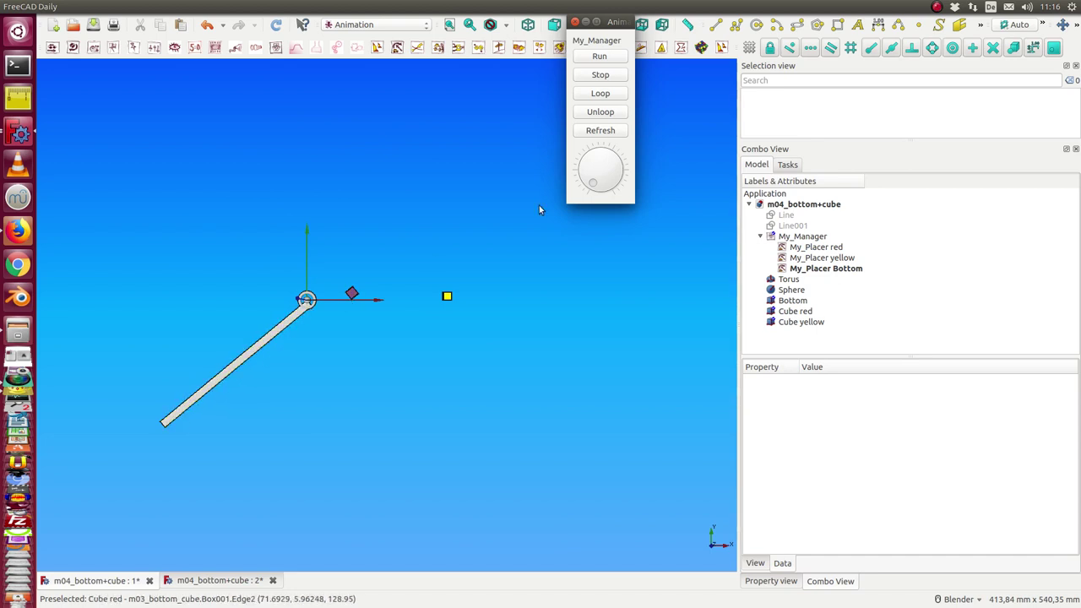
mouse_move(594, 186)
left_mouse_down()
mouse_move(587, 173)
mouse_move(589, 200)
left_mouse_up()
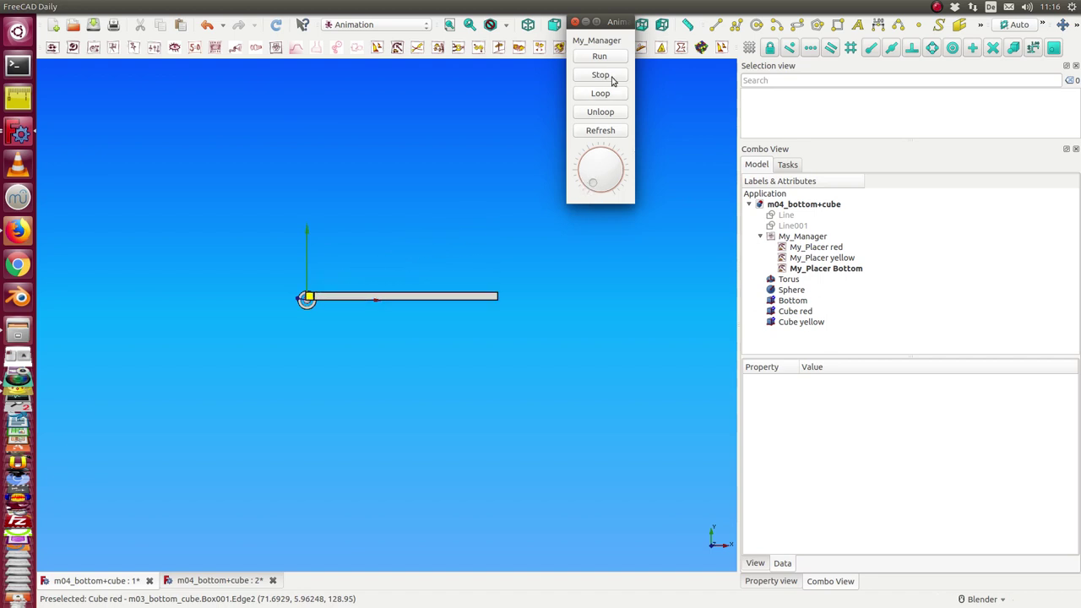
left_click(575, 22)
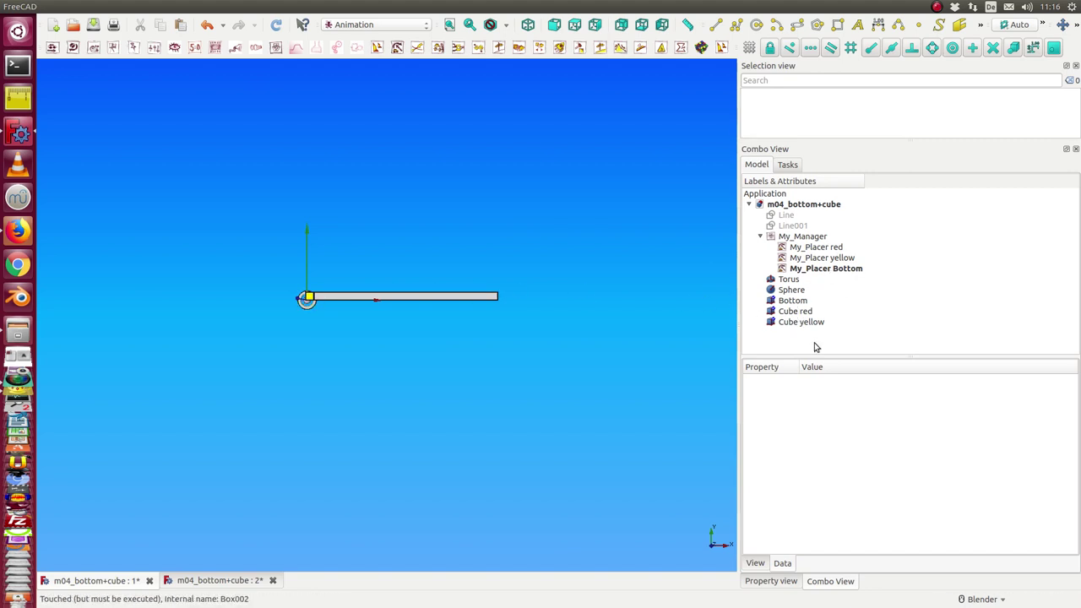
Select Bottom, Cube red and Cube yellow and merge them into one Compound
left_click(793, 302)
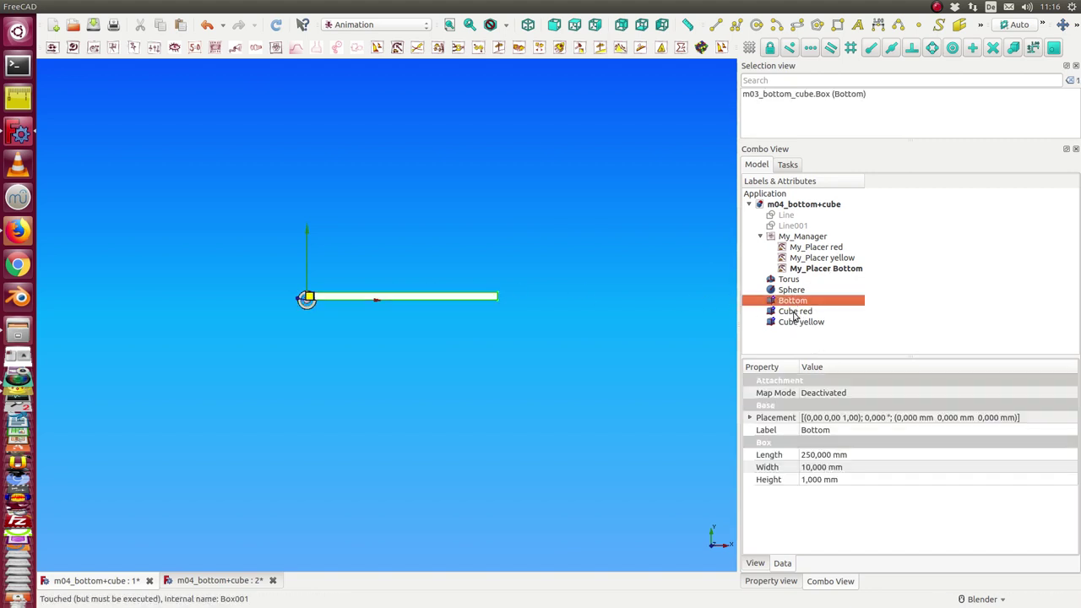
left_click(794, 312, "ctrl")
left_click(796, 324, "ctrl")
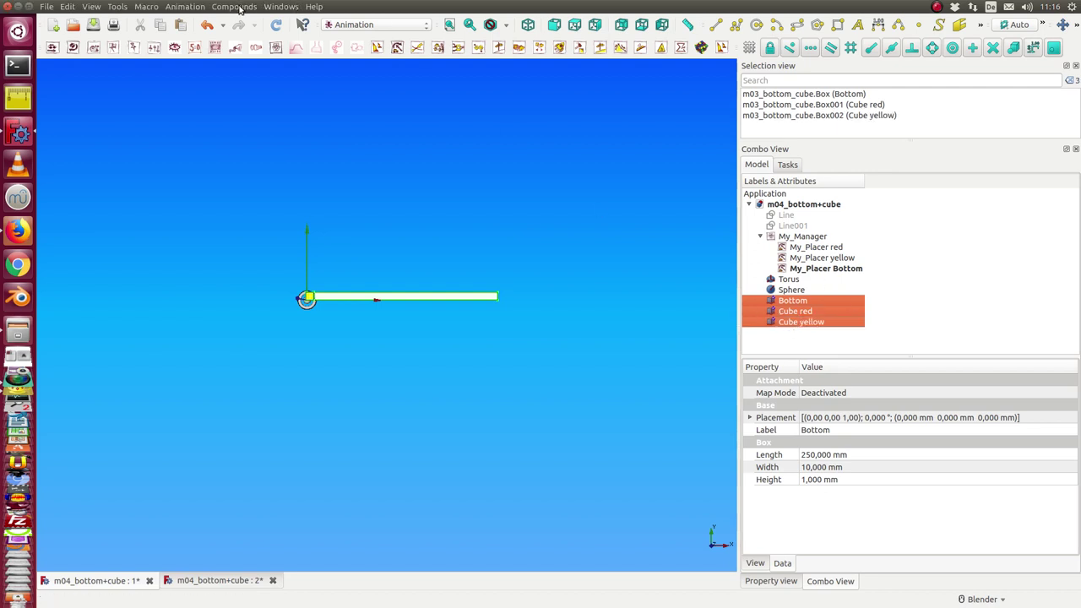
left_click(238, 7)
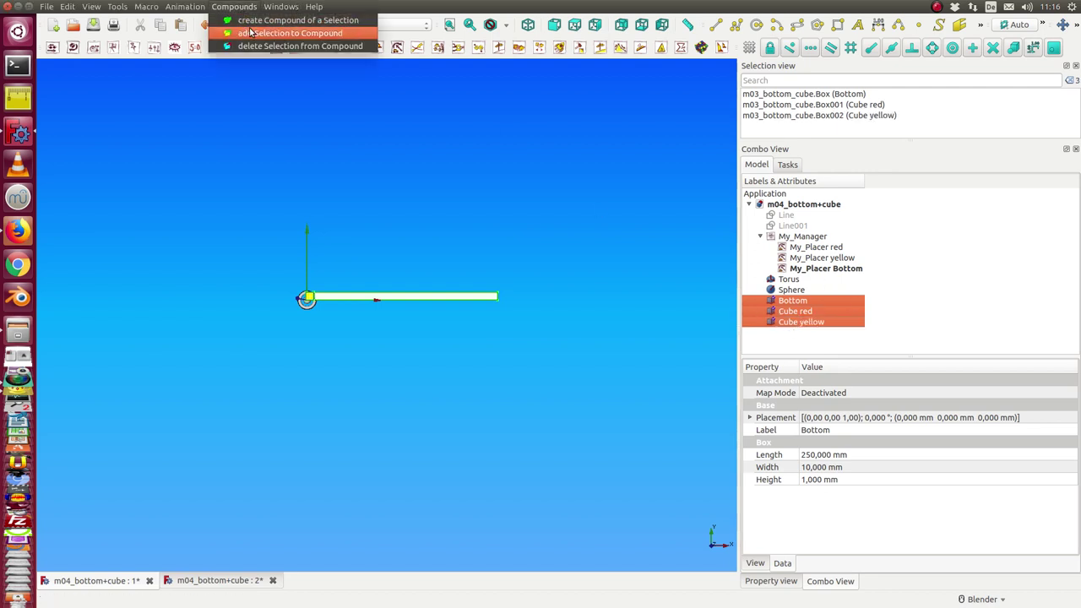
left_click(251, 21)
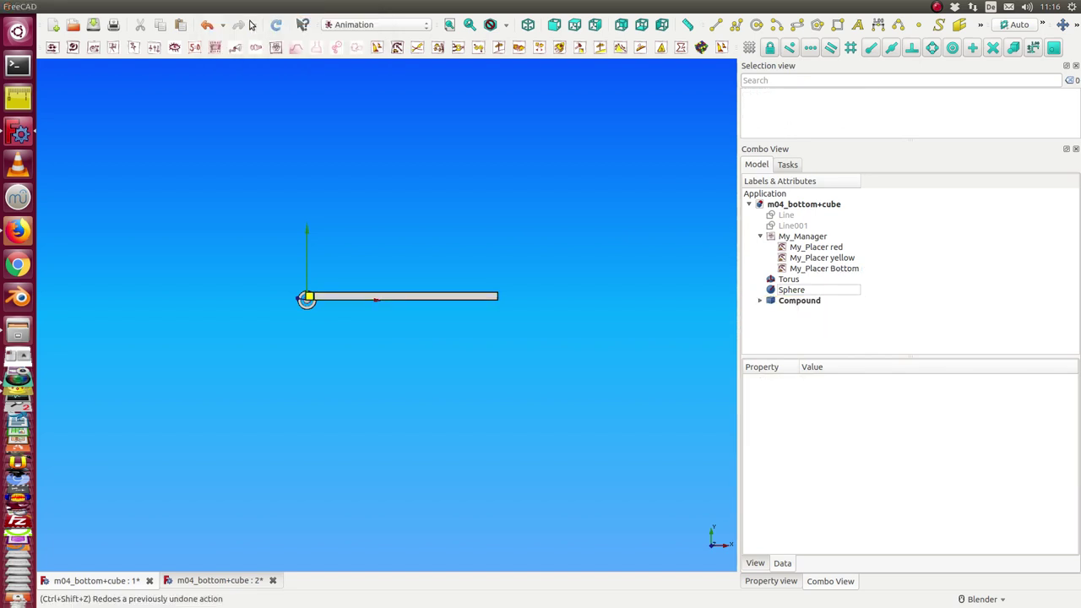
mouse_move(333, 447)
middle_mouse_down()
mouse_move(331, 381)
mouse_move(313, 343)
mouse_move(312, 398)
mouse_move(332, 436)
middle_mouse_up()
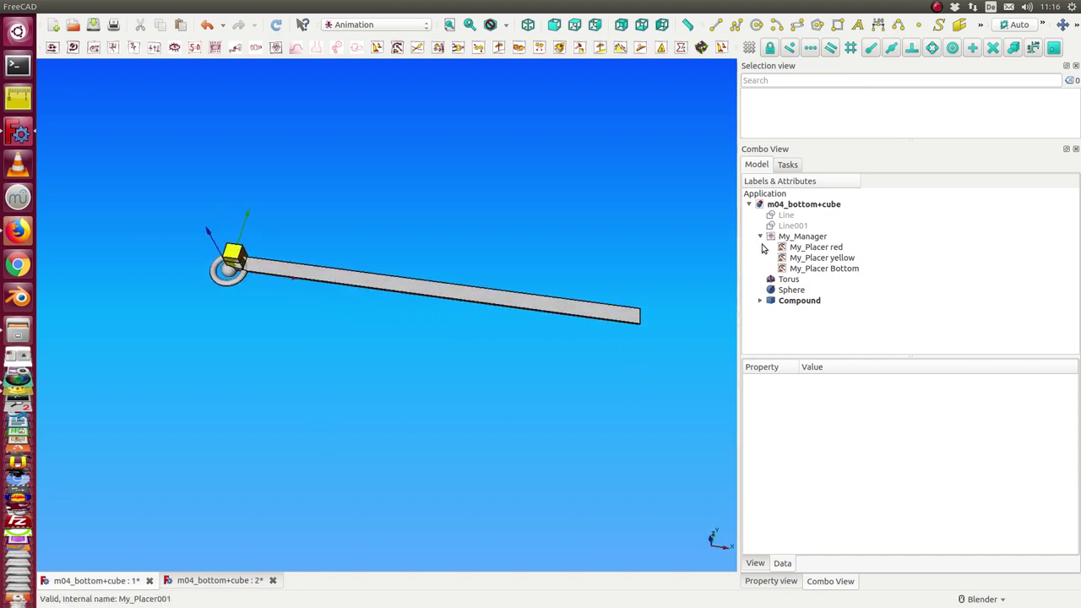
Add another placer, My_Placer003, and set its target to Compound
left_click(397, 48)
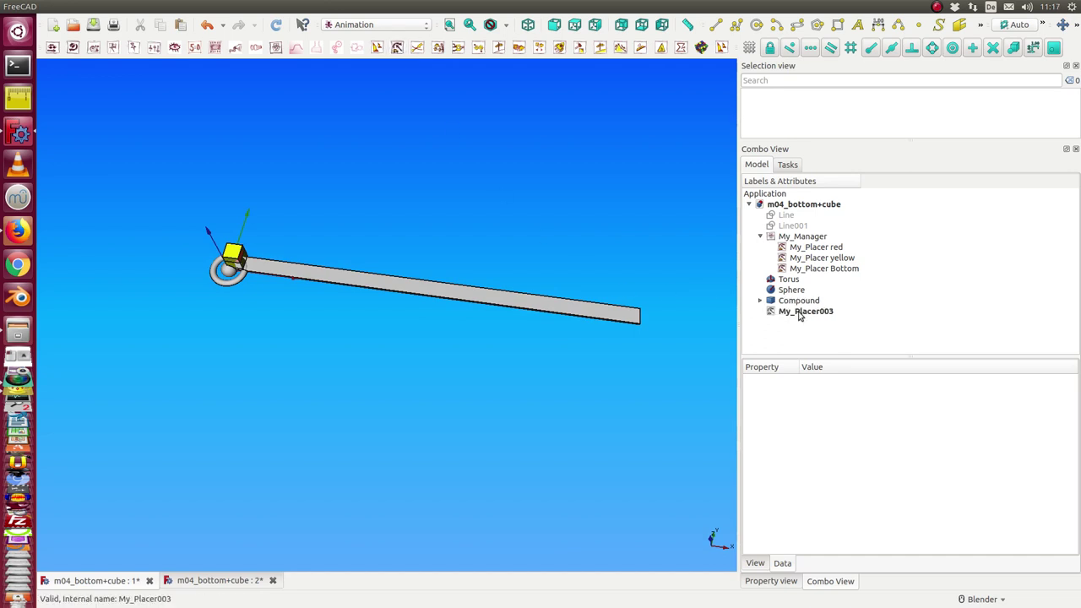
left_click(799, 312)
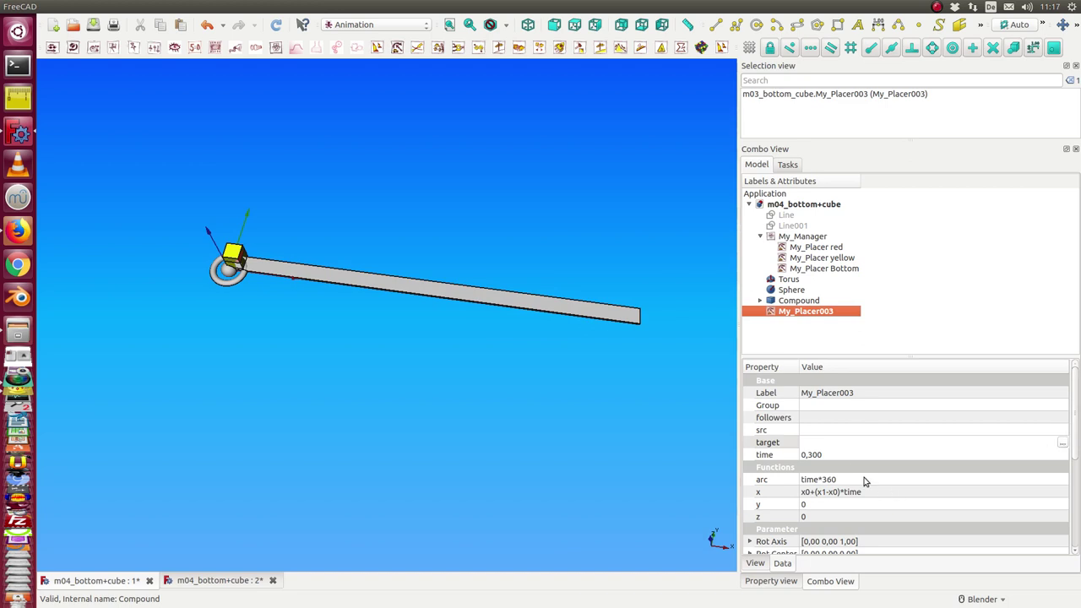
left_click(1063, 443)
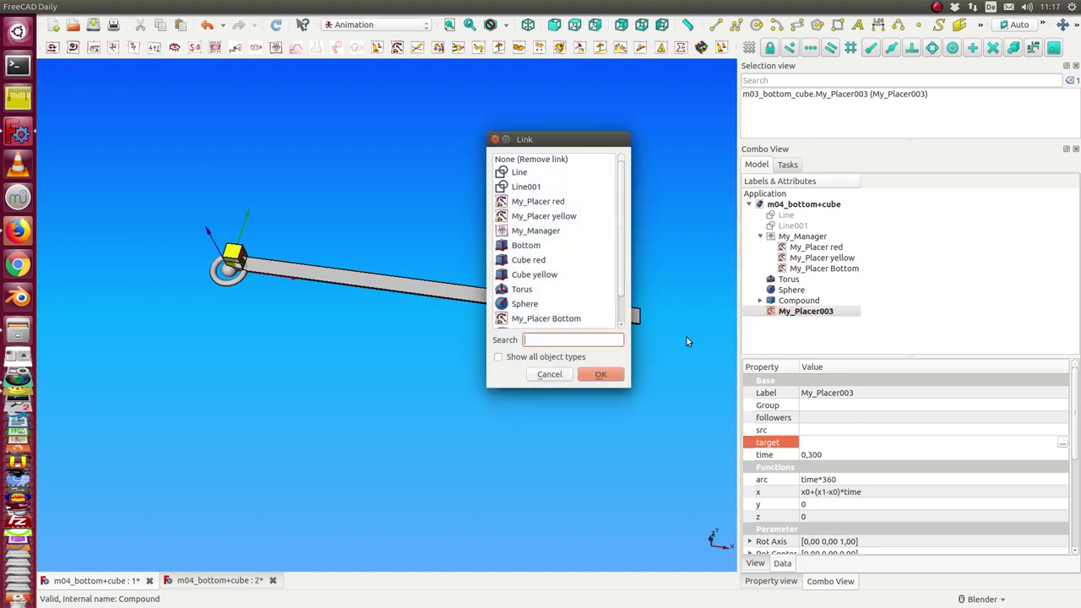
scroll(569, 305, "down", 1)
left_click(537, 310)
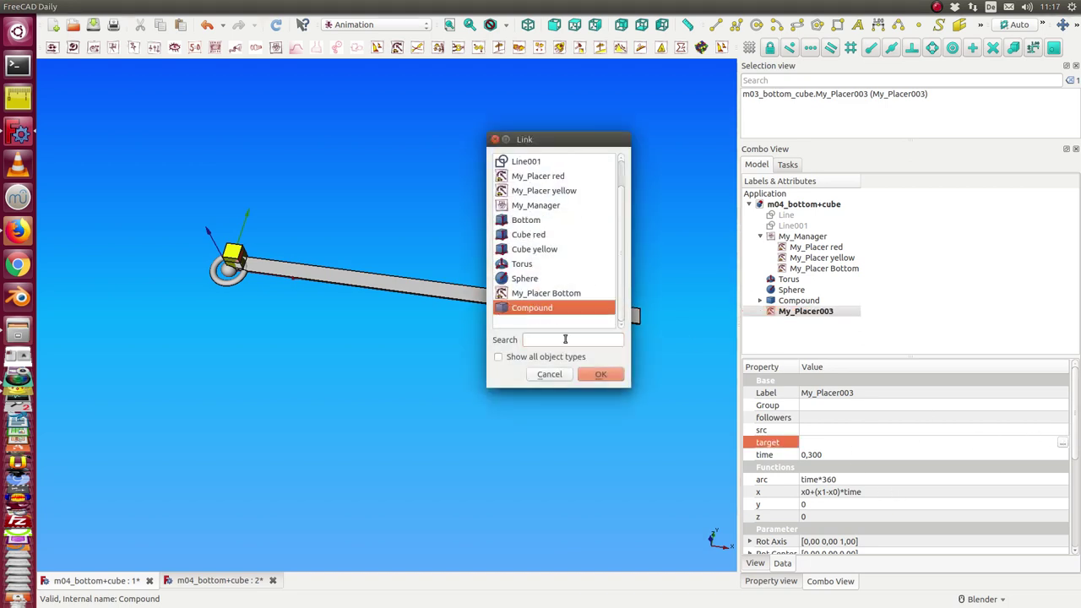
left_click(598, 375)
Set My_Placer003's x to 0 and open its controls with time turned back to 0
left_click(877, 495)
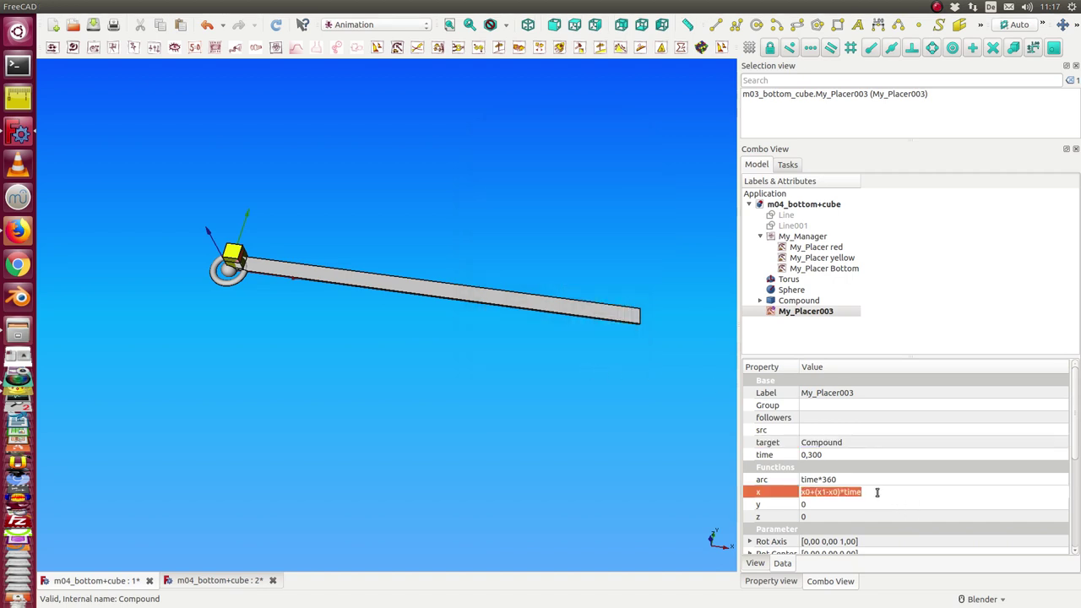
type("0")
key("Return")
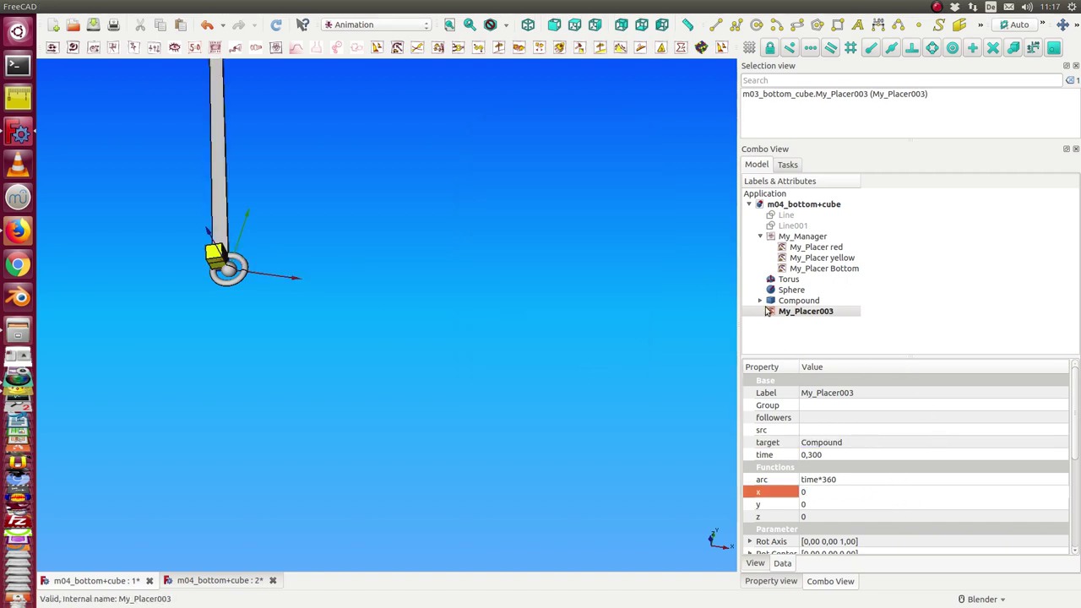
double_click(803, 311)
mouse_move(608, 175)
left_mouse_down()
mouse_move(634, 167)
mouse_move(619, 185)
mouse_move(633, 183)
mouse_move(611, 171)
left_mouse_up()
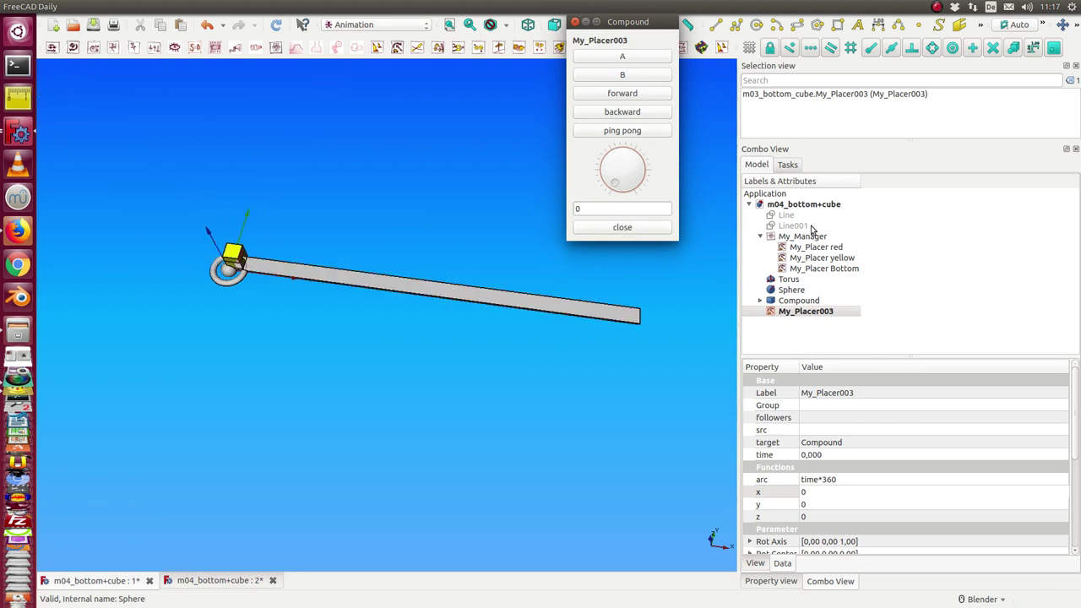
Move My_Placer003 into My_Manager and rename it My_Placer Compound
left_click_drag(798, 314, 804, 237)
left_click(817, 282)
left_click(817, 281)
key("End")
key("BackSpace")
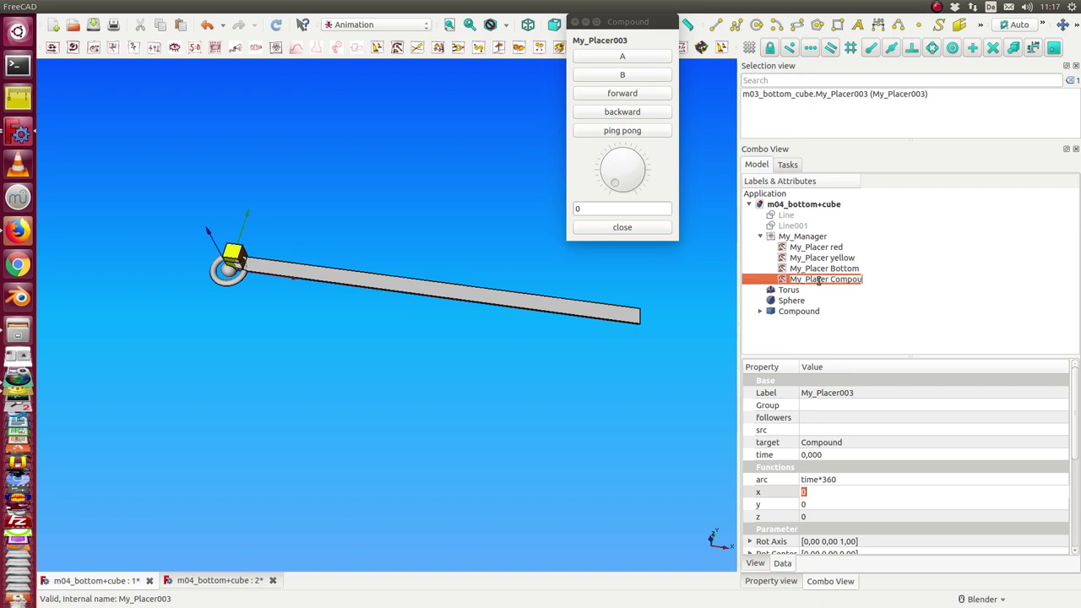
type("Compound")
key("Return")
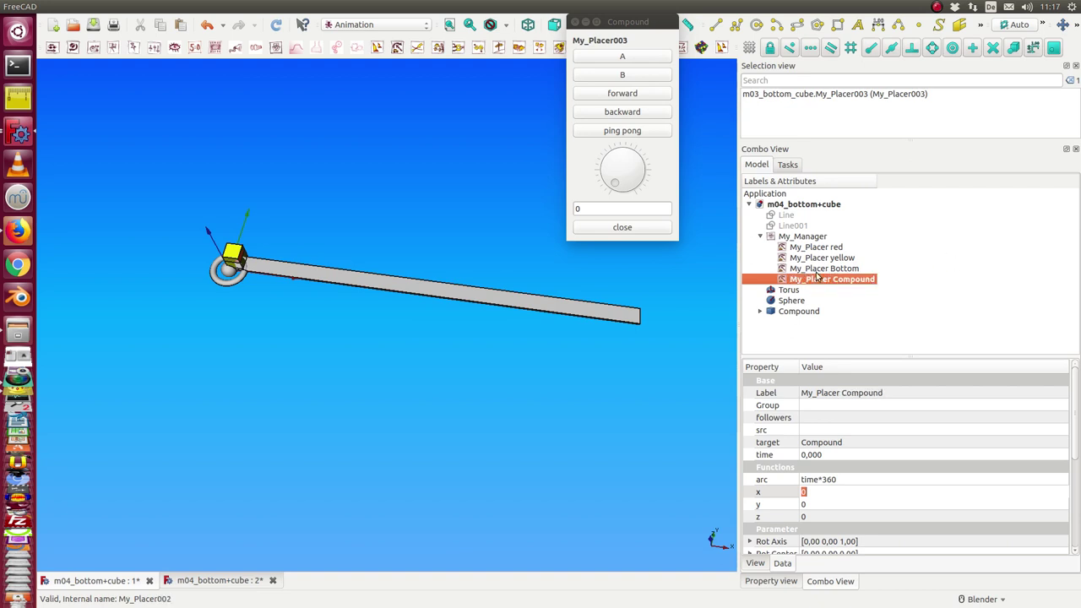
Check My_Placer Bottom's settings, close the compound placer's panel, and open My_Manager's controls
left_click(822, 269)
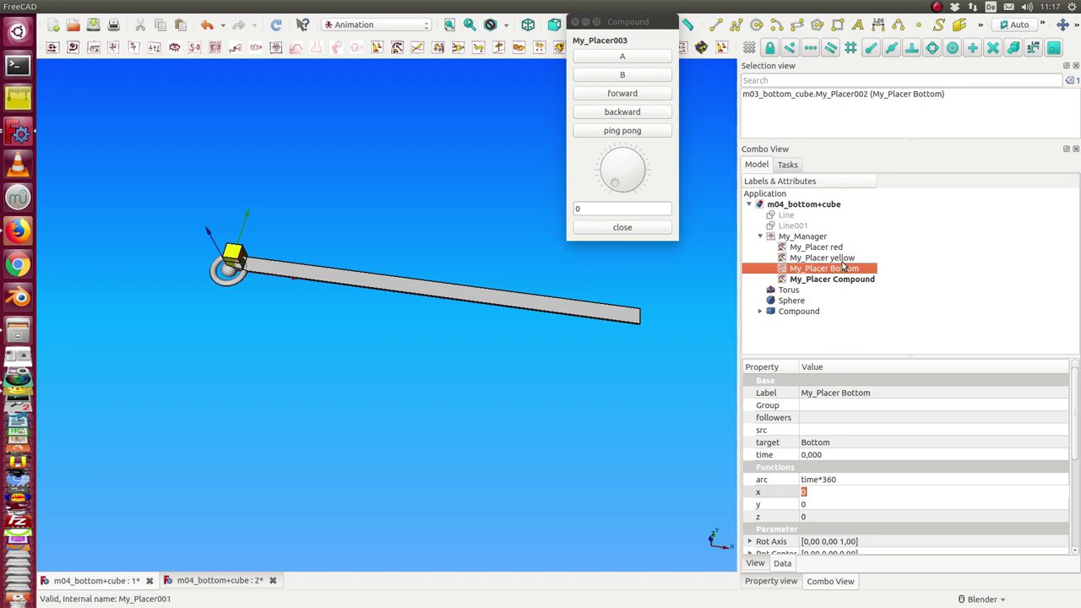
left_click(575, 21)
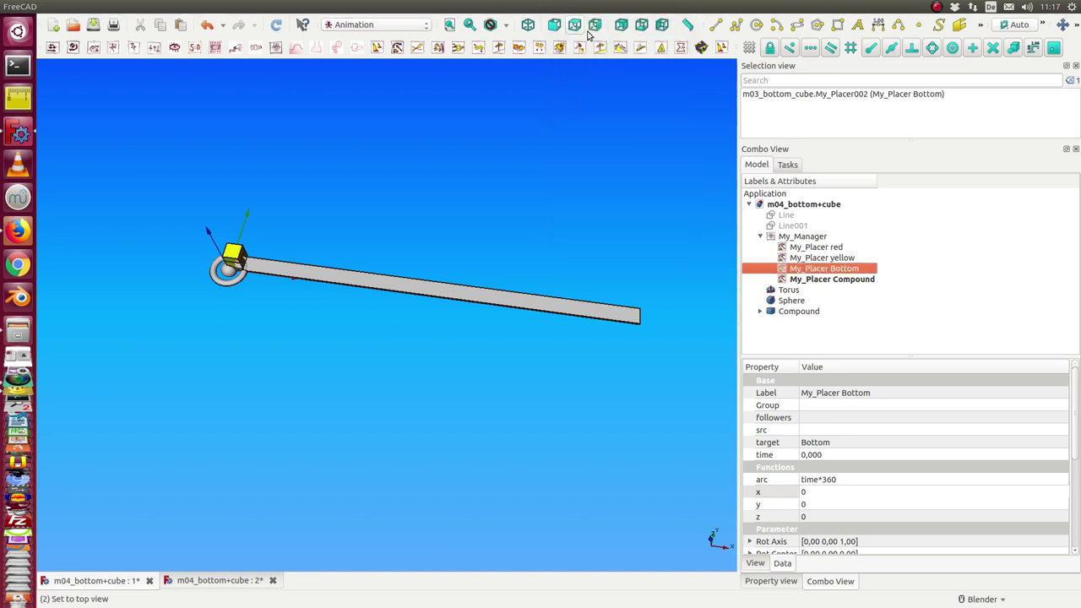
double_click(806, 238)
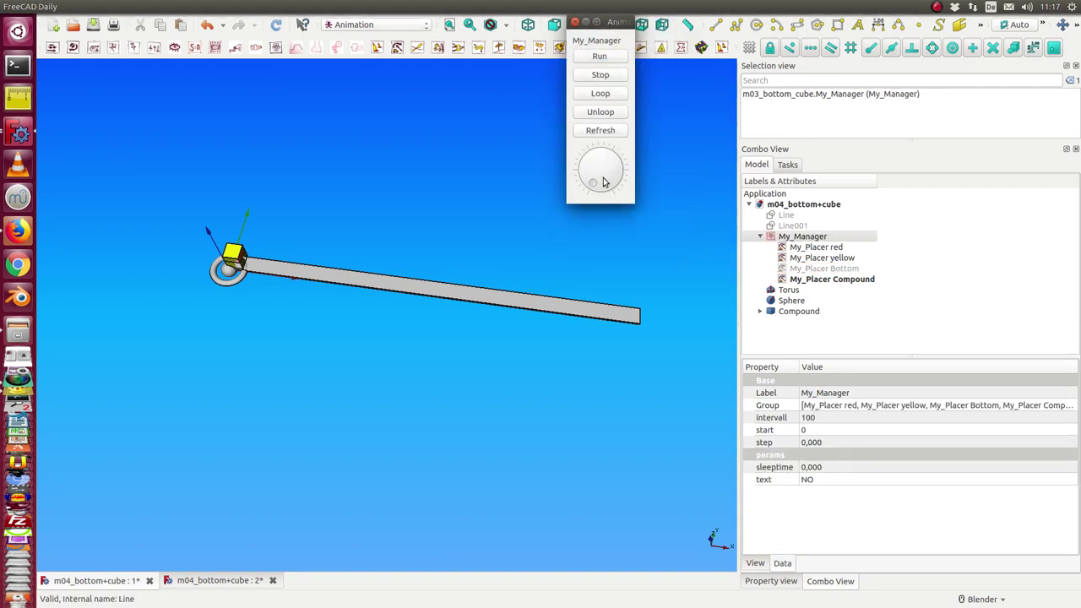
Turn the manager dial to rotate the bar upward and orbit the view to see it stand vertical
left_click_drag(593, 187, 586, 174)
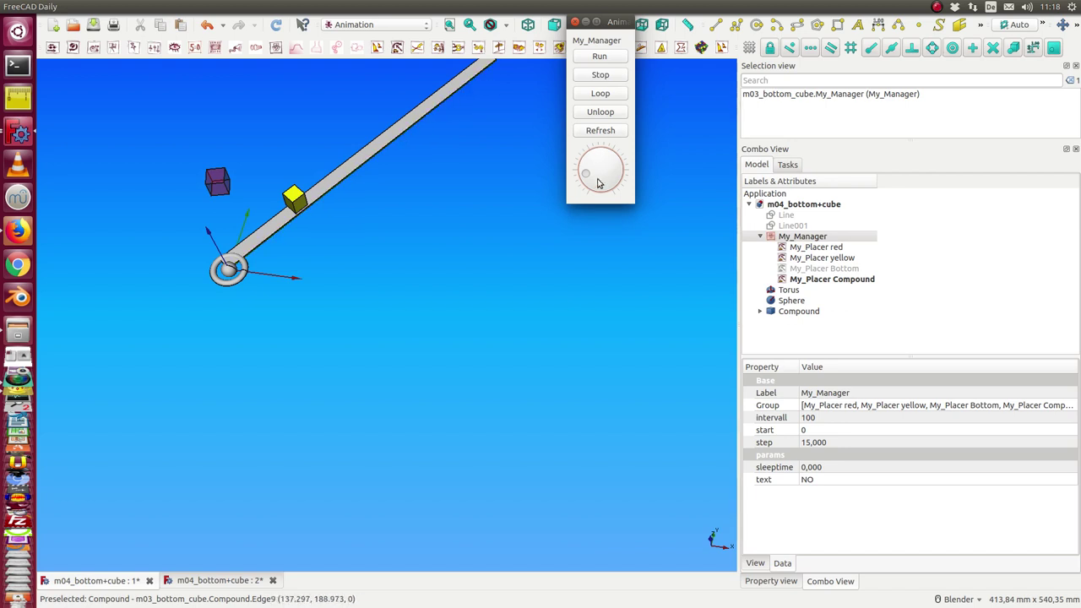
left_click_drag(588, 175, 585, 170)
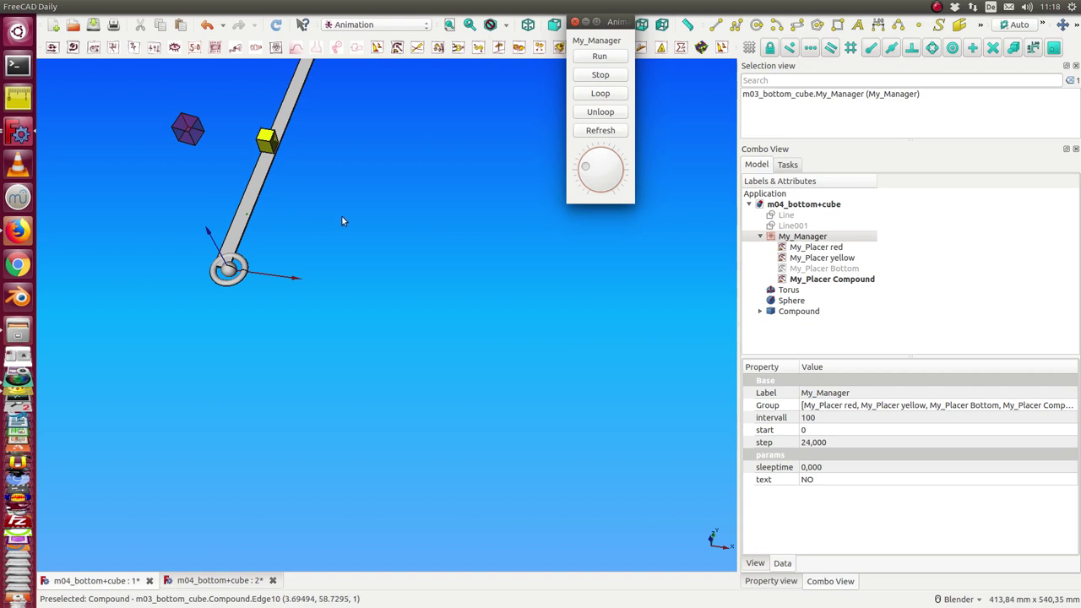
left_click(441, 262)
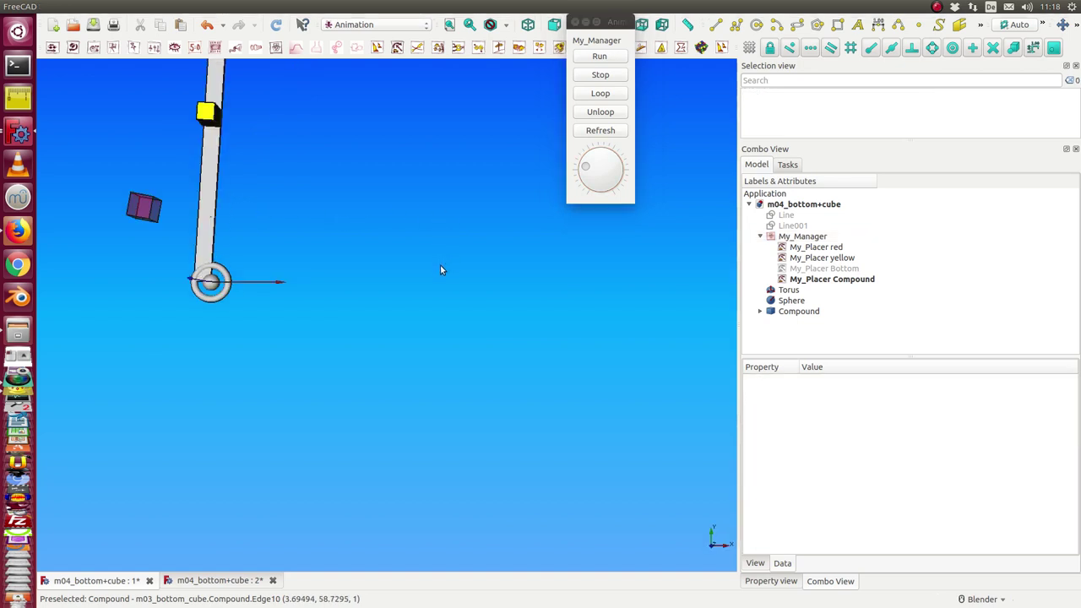
middle_click_drag(418, 273, 524, 359)
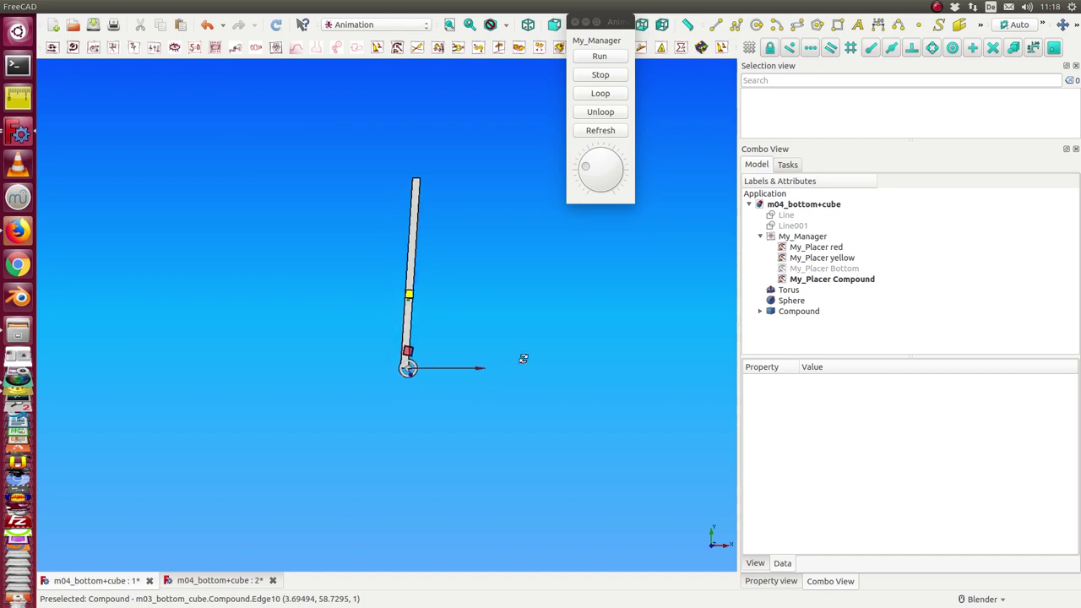
Run the whole animation, then expand the Compound to show its parts and select the Torus
left_click(597, 56)
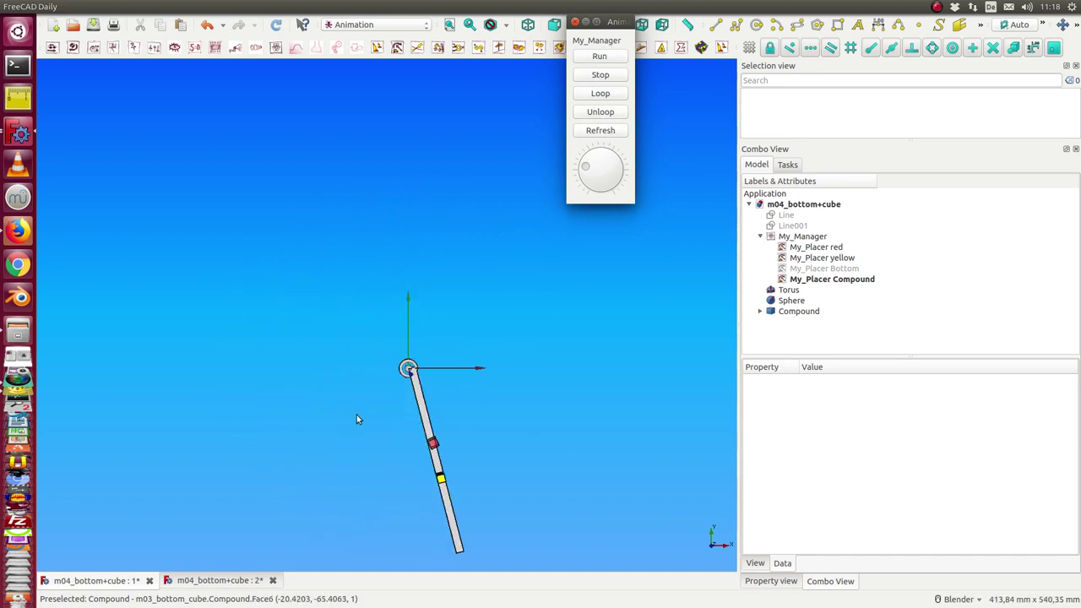
left_click(761, 312)
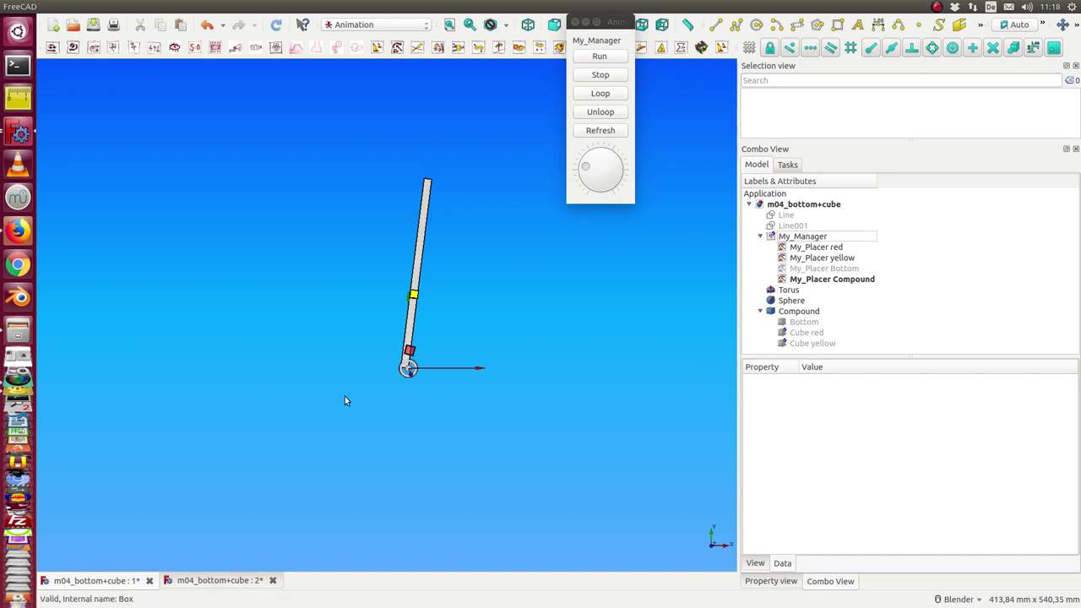
left_click(790, 291)
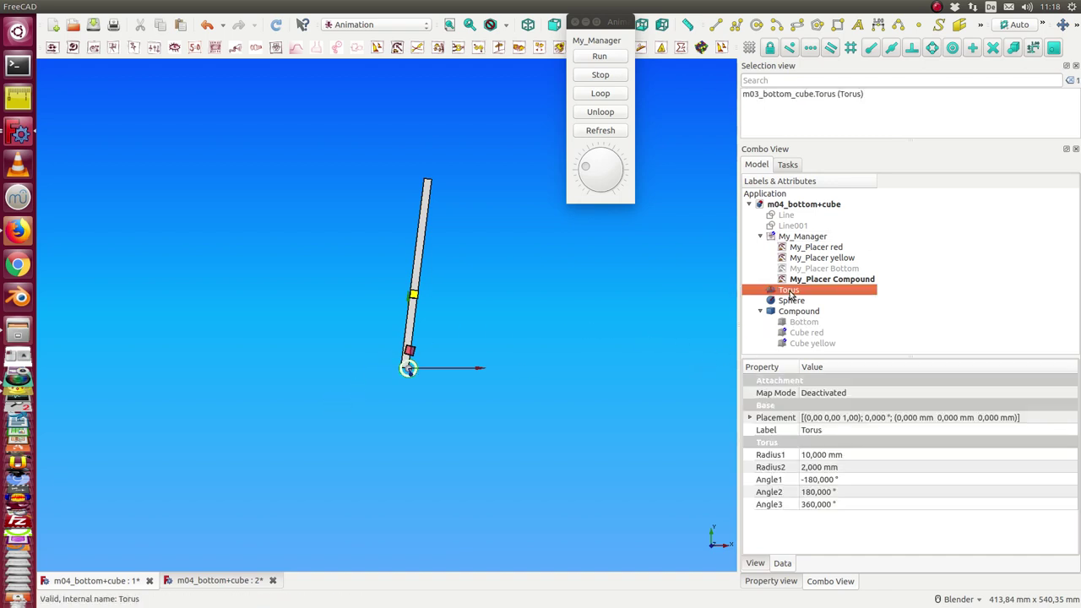
Move the Torus right of the bar, to about 63,076 / 89,279 / 0,403 mm
left_click_drag(619, 24, 636, 117)
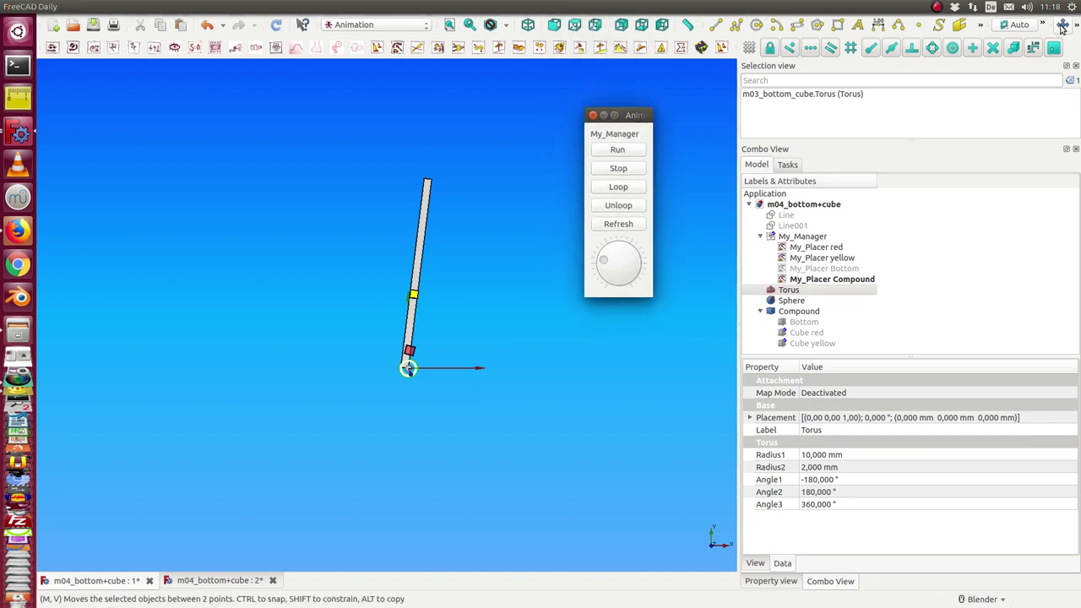
left_click(1063, 27)
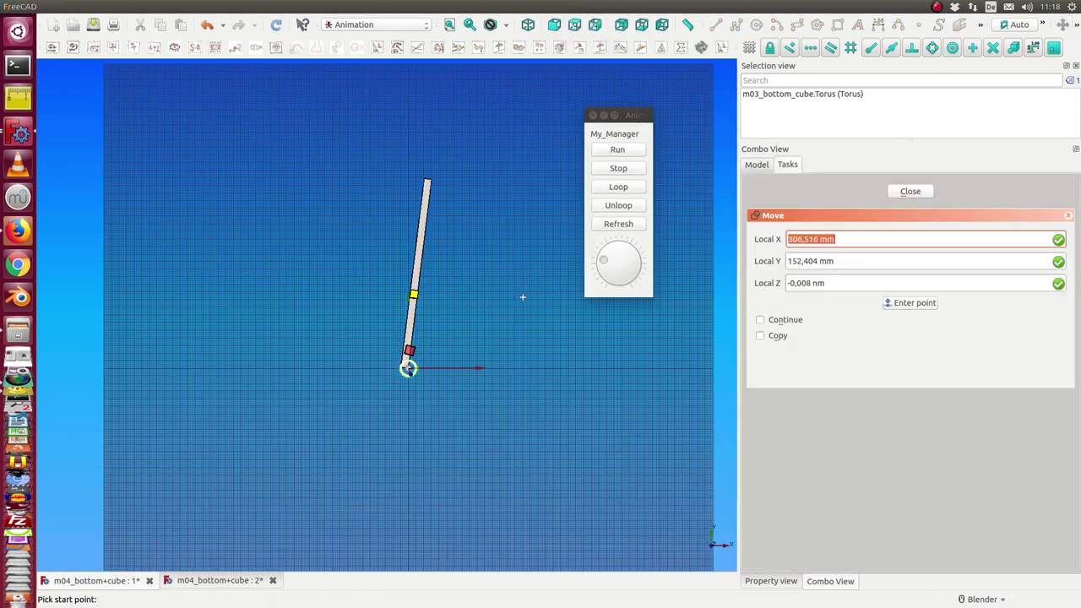
left_click(433, 353)
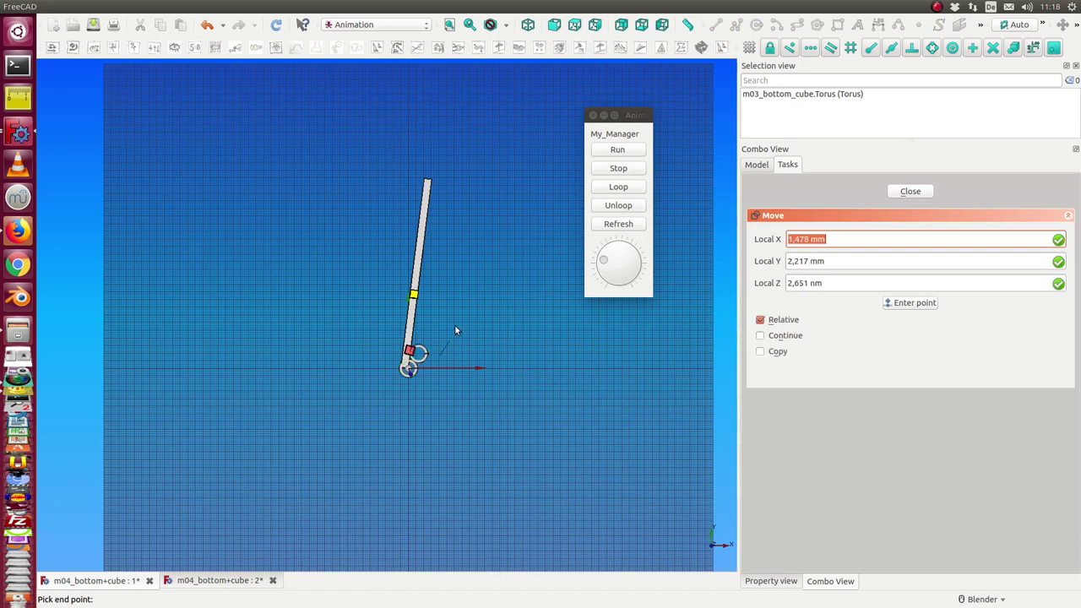
left_click(486, 287)
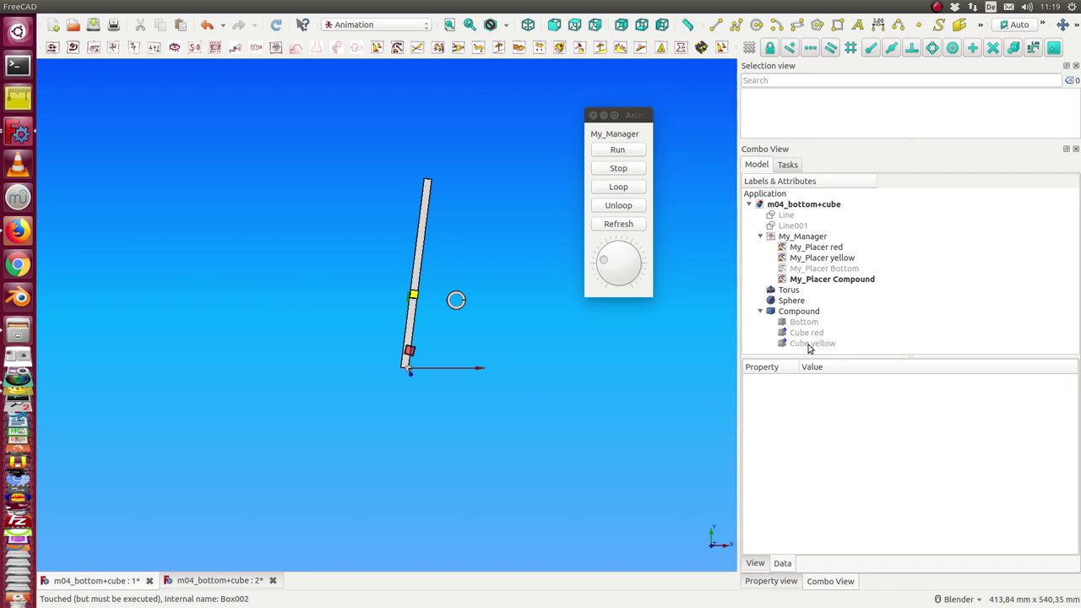
left_click(787, 291)
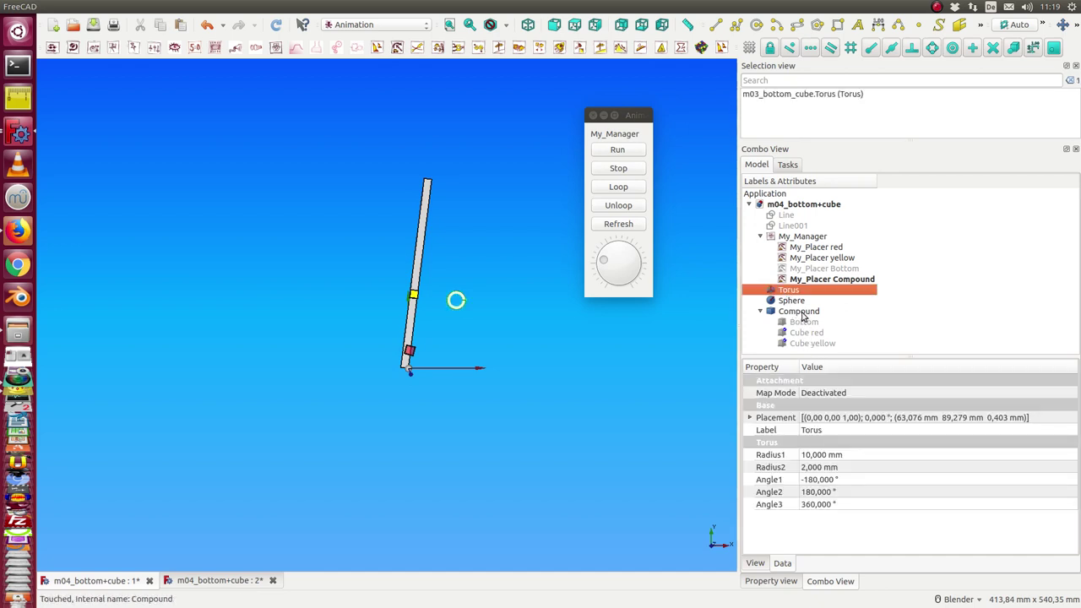
Add the Torus to the Compound and play the animation to watch it swing with the bar
left_click(801, 312, "ctrl")
left_click(228, 7)
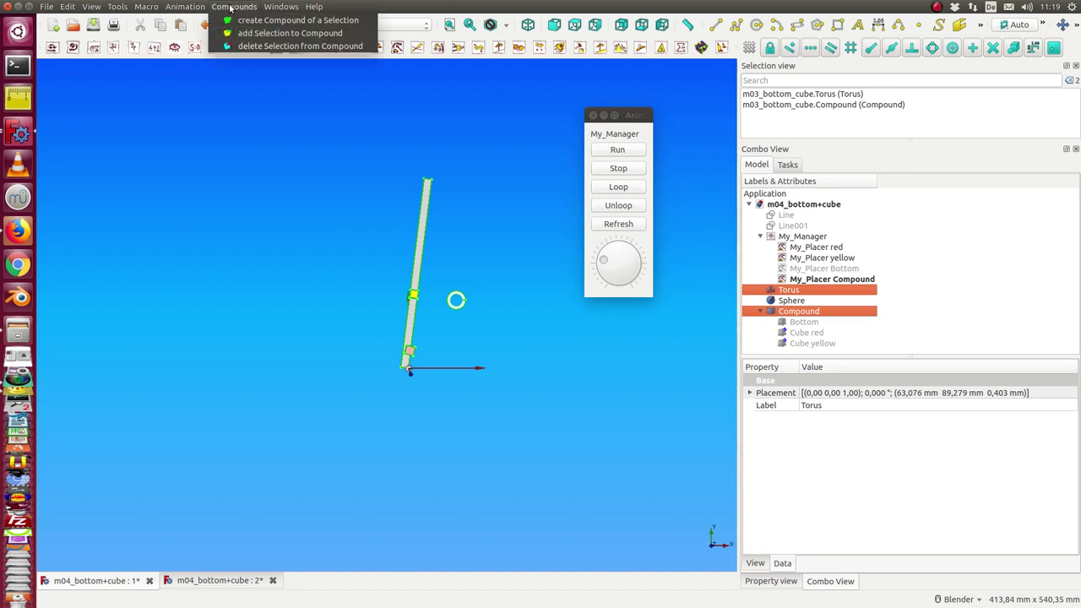
left_click(264, 34)
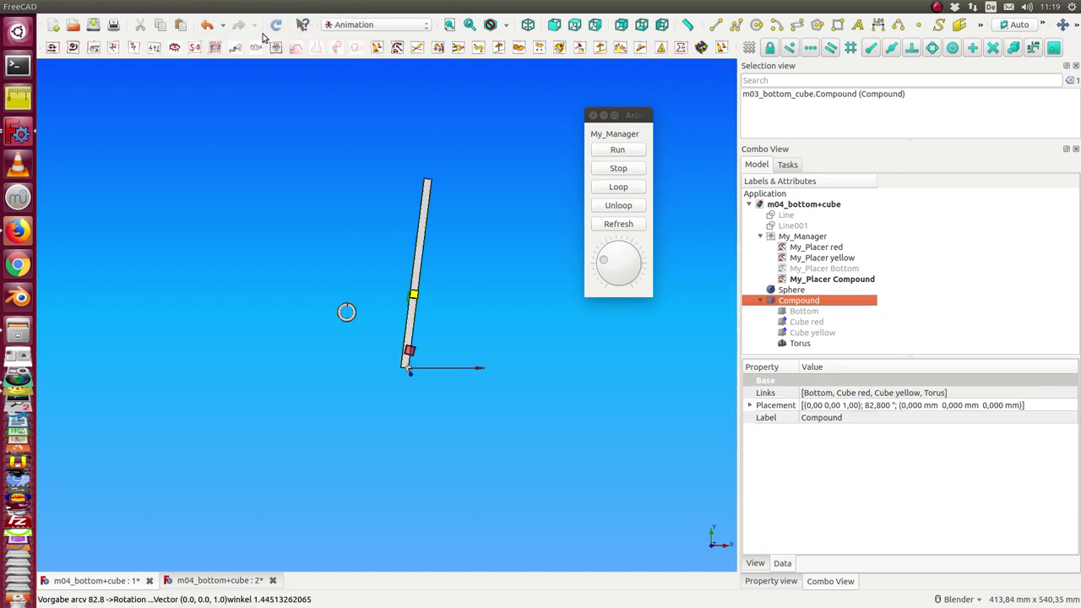
left_click(610, 150)
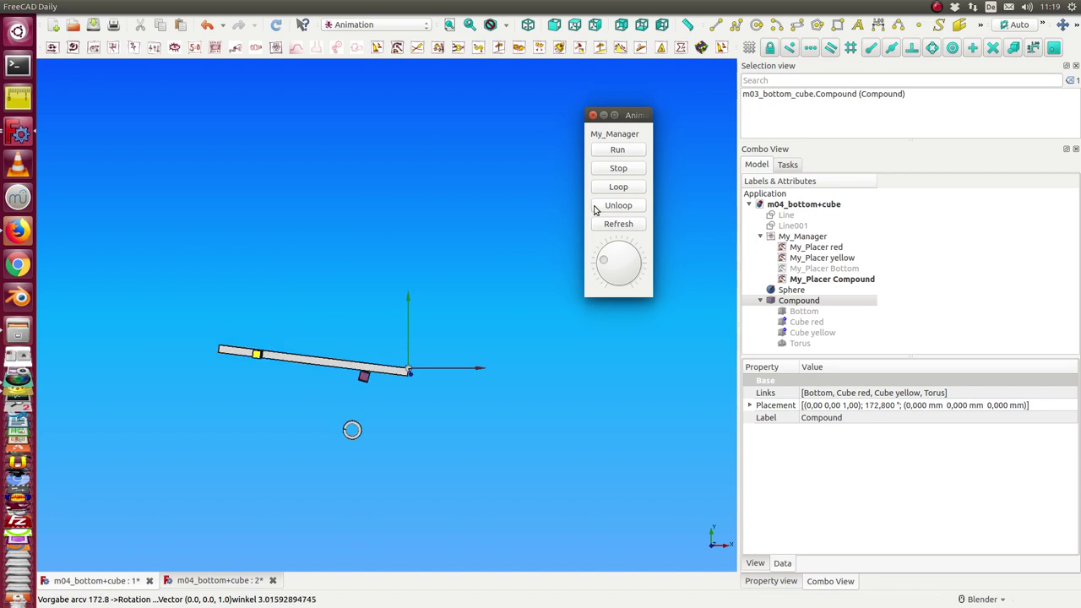
left_click(616, 170)
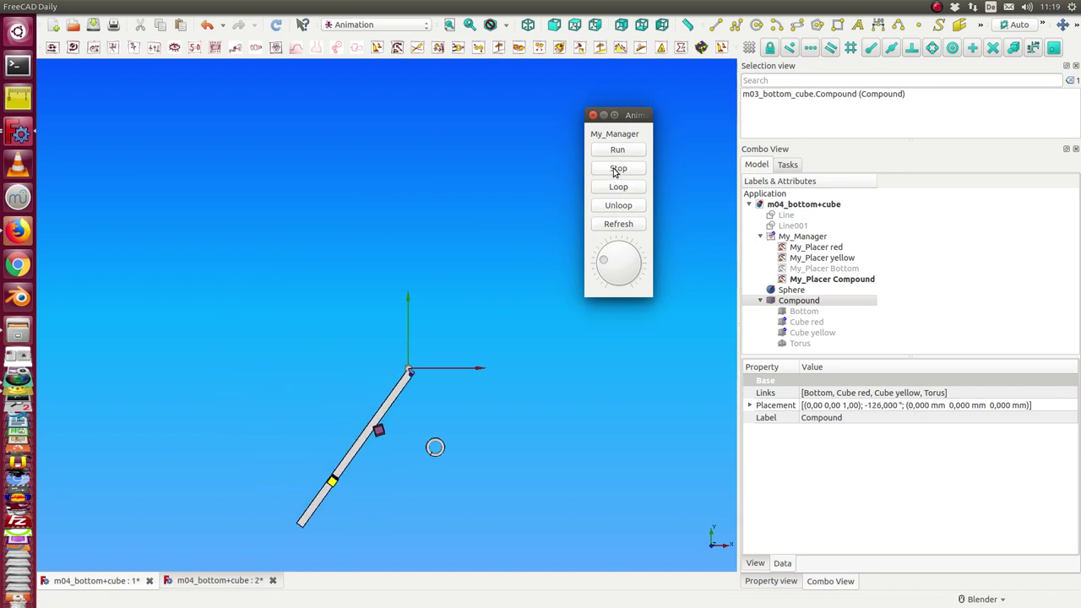
left_click(801, 344)
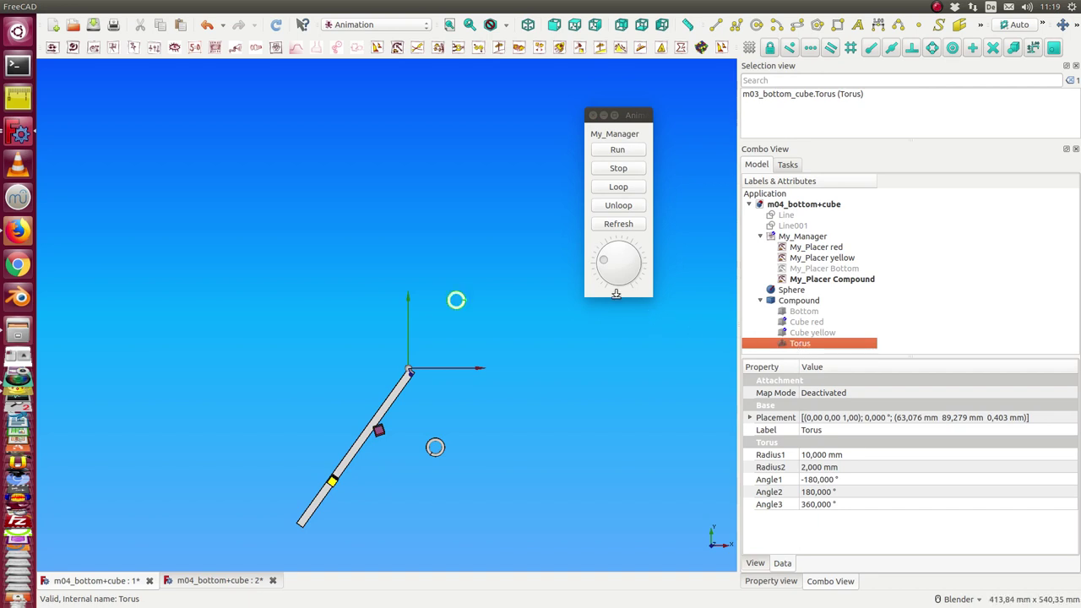
Move the Torus above the pivot, to about -36,576 / 72,603 / -1,523 mm
left_click(1063, 26)
left_click(456, 300)
left_click(380, 313)
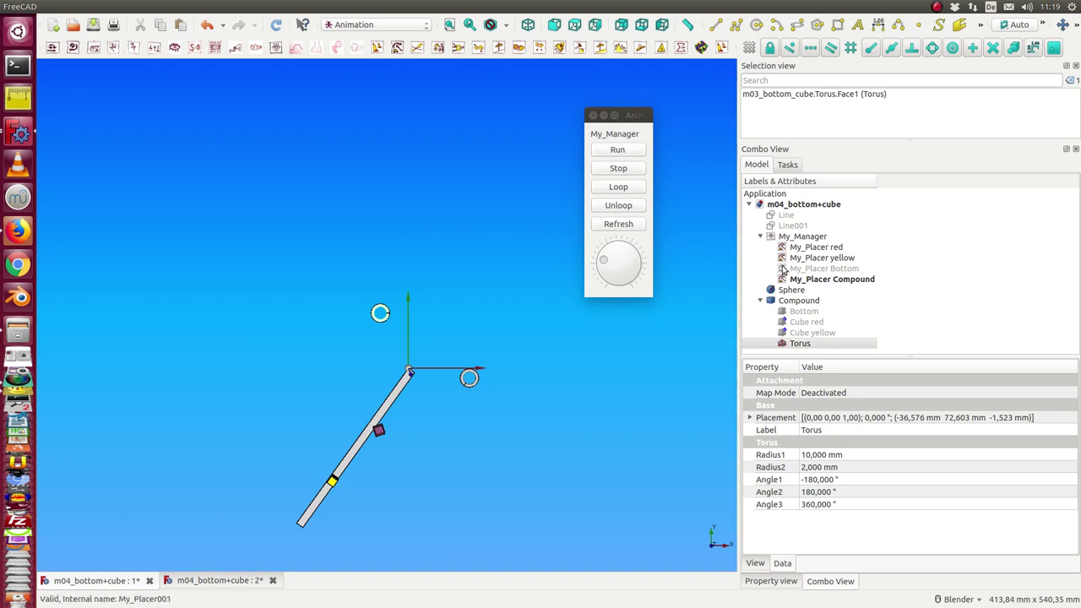
Play and stop the animation, then select the Torus again for moving
left_click(625, 154)
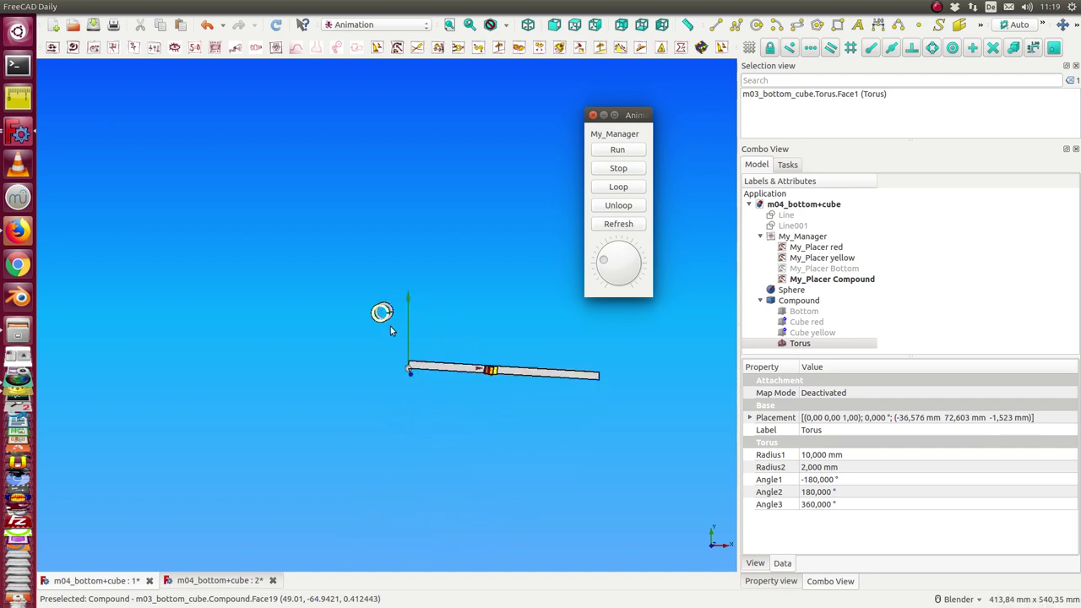
left_click(622, 167)
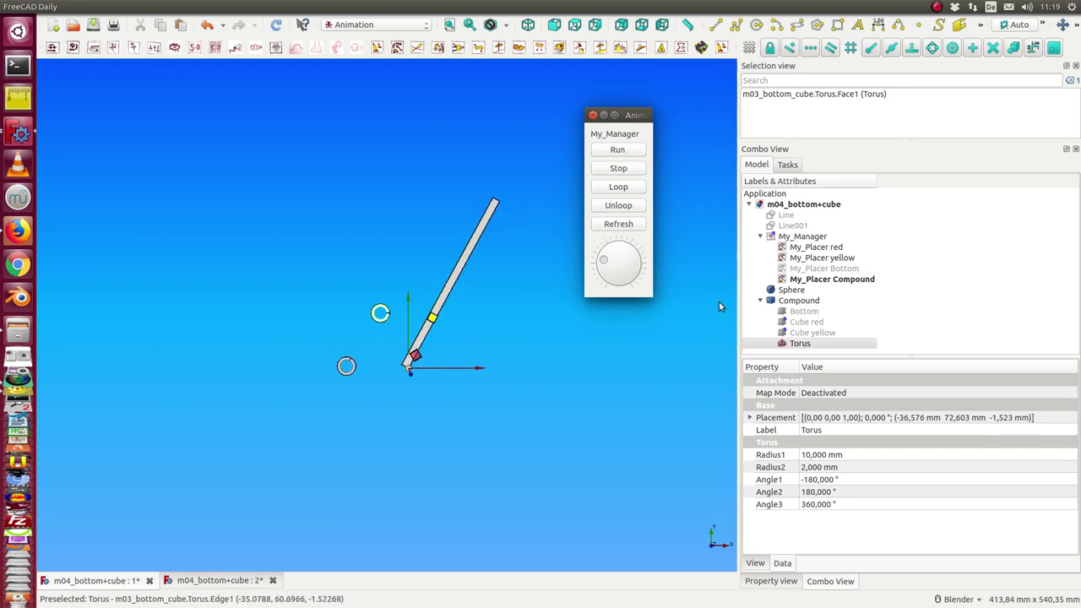
left_click(798, 344)
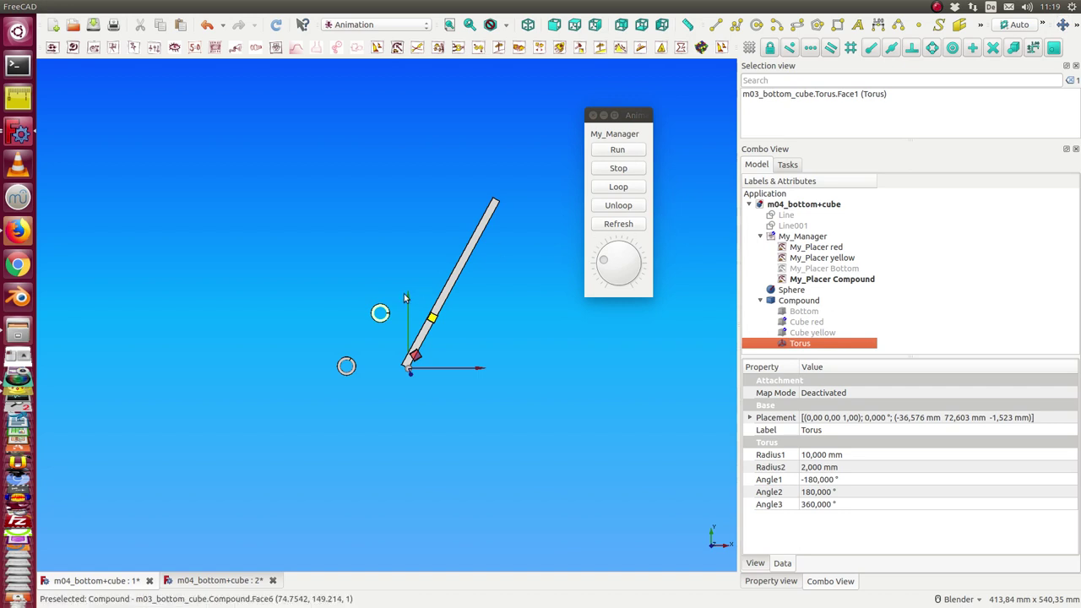
left_click(380, 313)
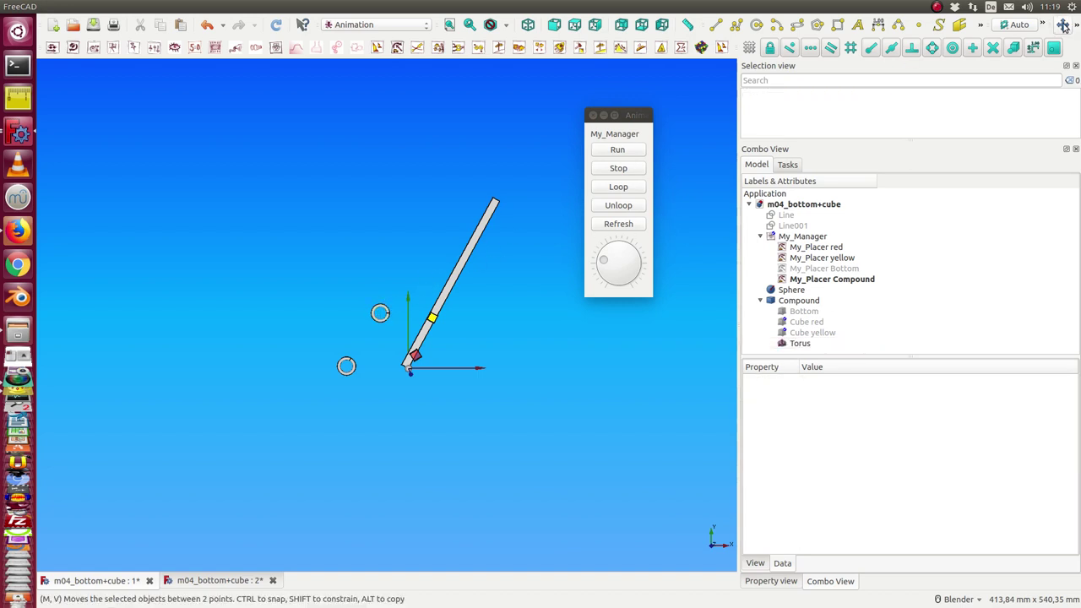
left_click(803, 346)
Move the torus with Draft Move to the top end of the bar
left_click(1062, 24)
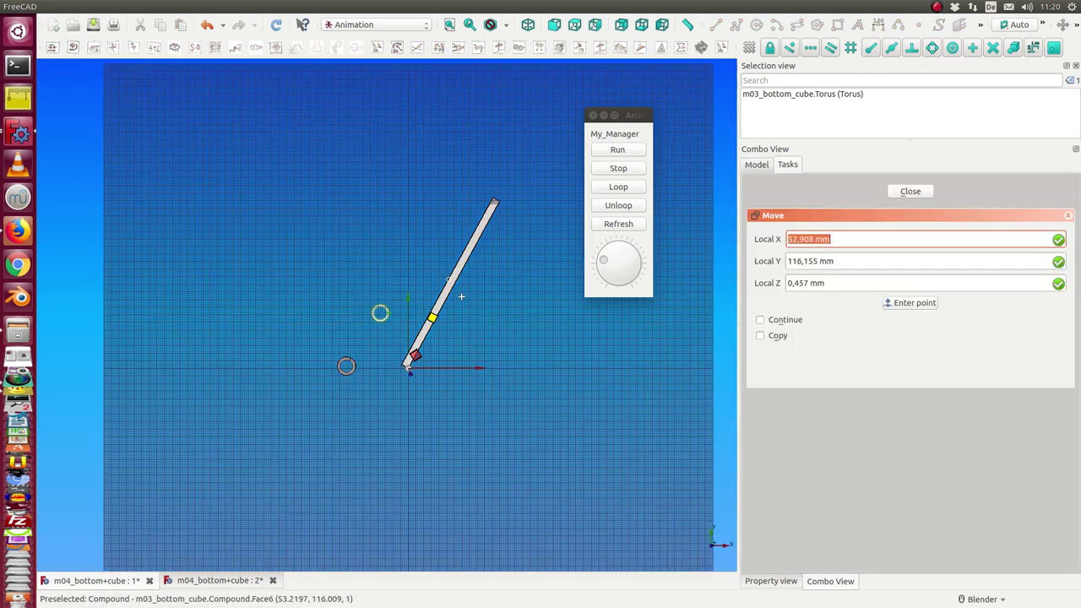
left_click(380, 313)
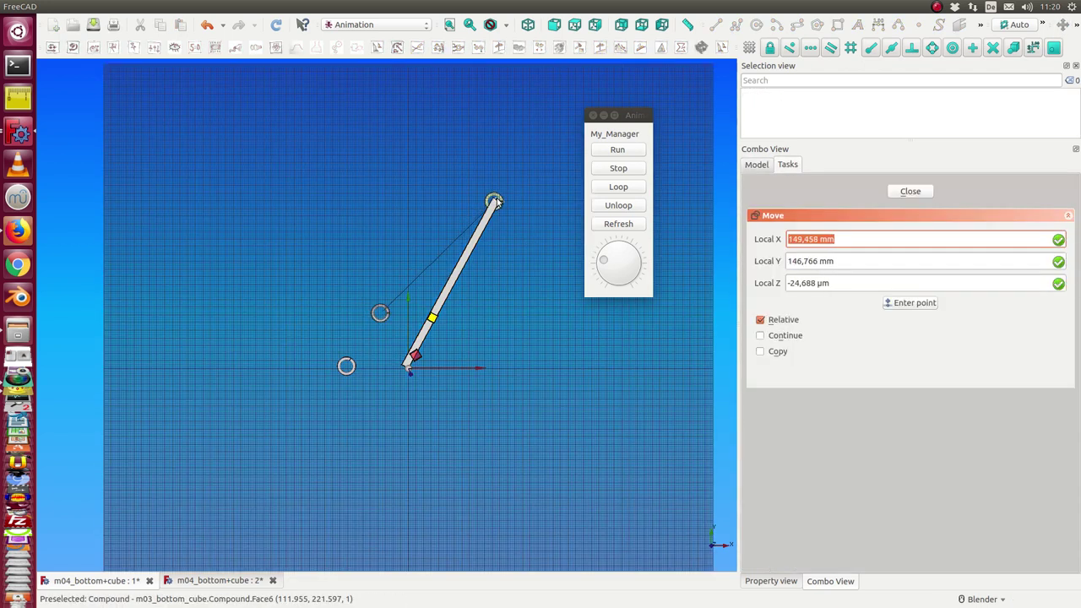
left_click(496, 202)
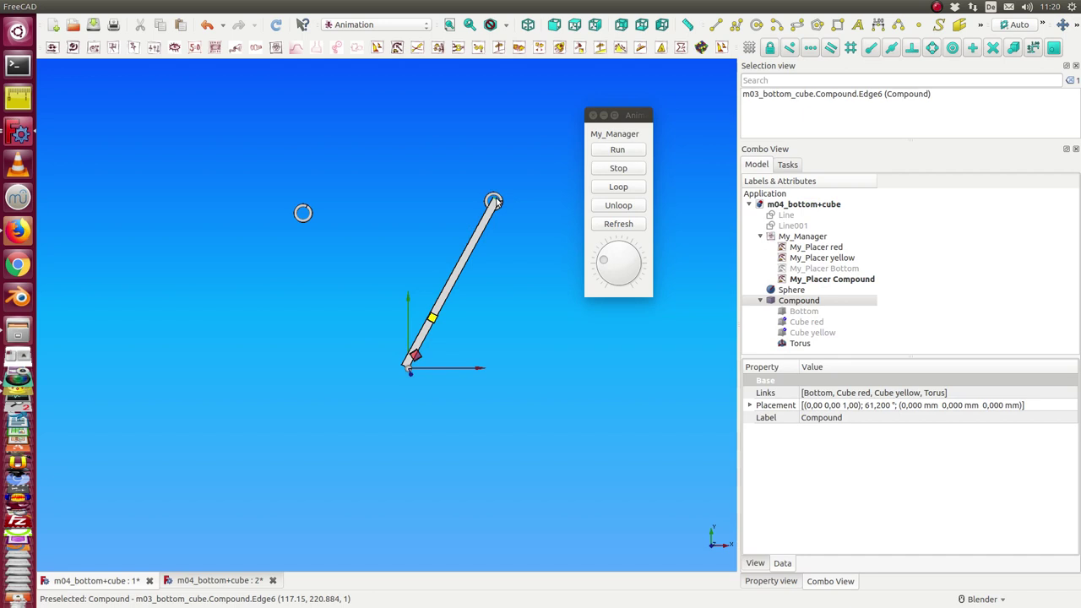
Play and stop the rotation animation, then drag the dial back to 0° so the bar is horizontal
left_click(632, 151)
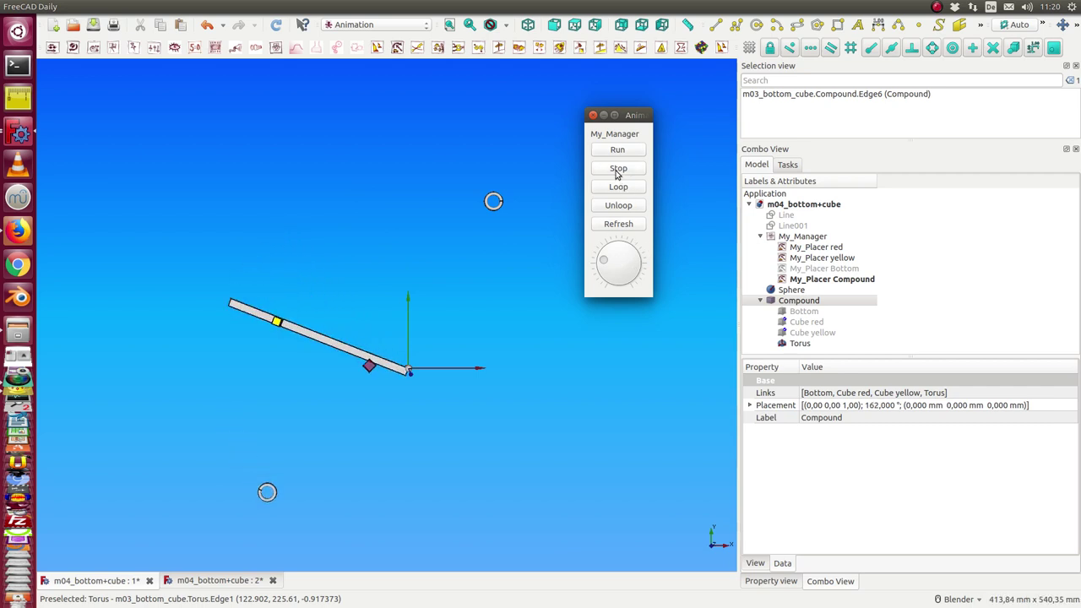
left_click(618, 168)
left_click_drag(605, 263, 609, 289)
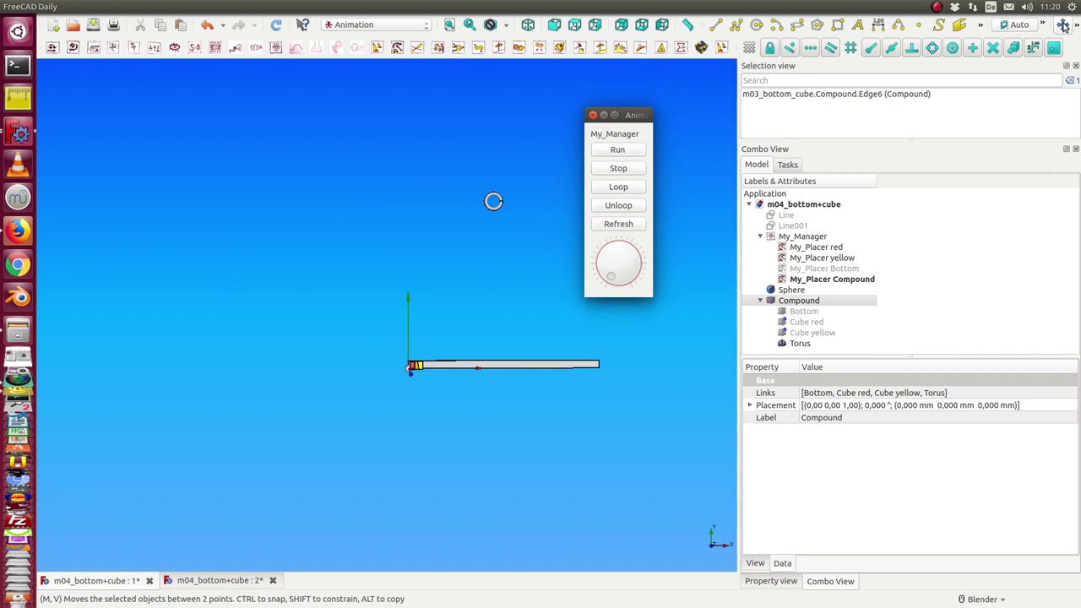
Draft Move the Torus from its centre to the far end vertex of the bar
left_click(800, 344)
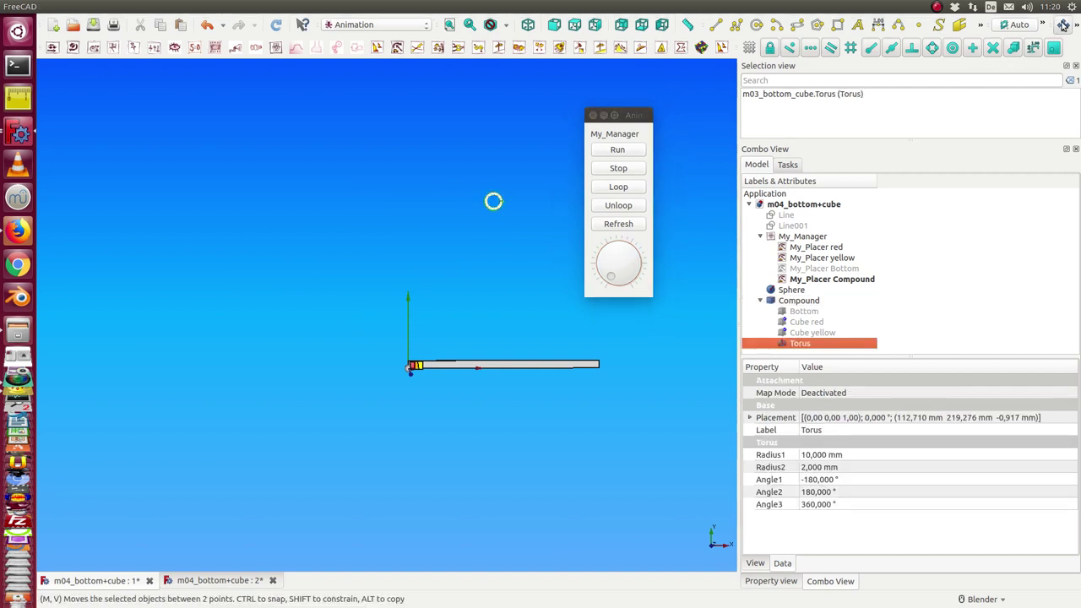
left_click(1014, 48)
left_click(495, 203)
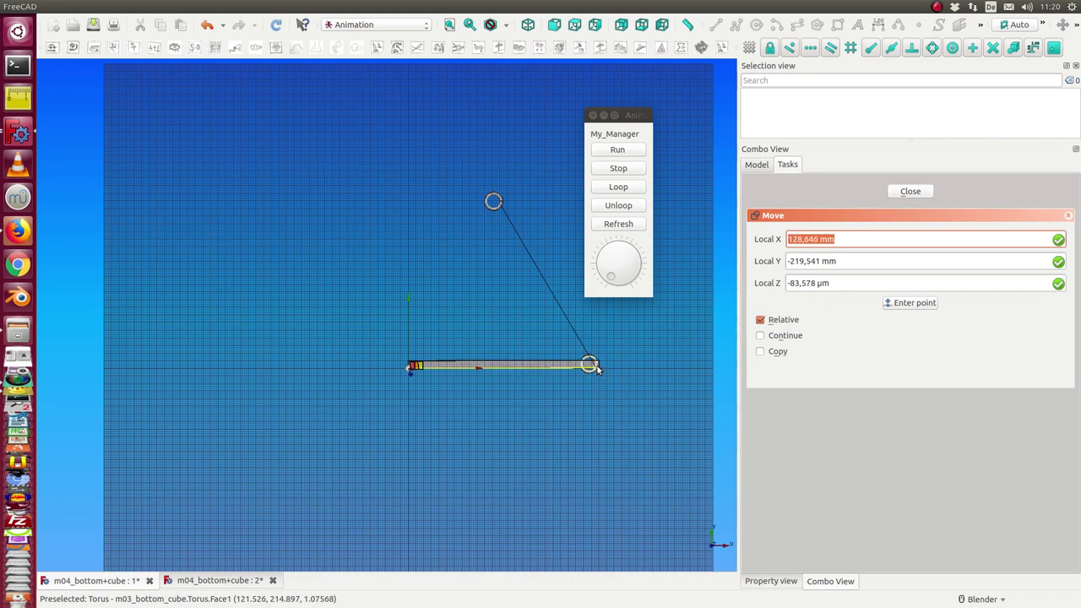
left_click(604, 370)
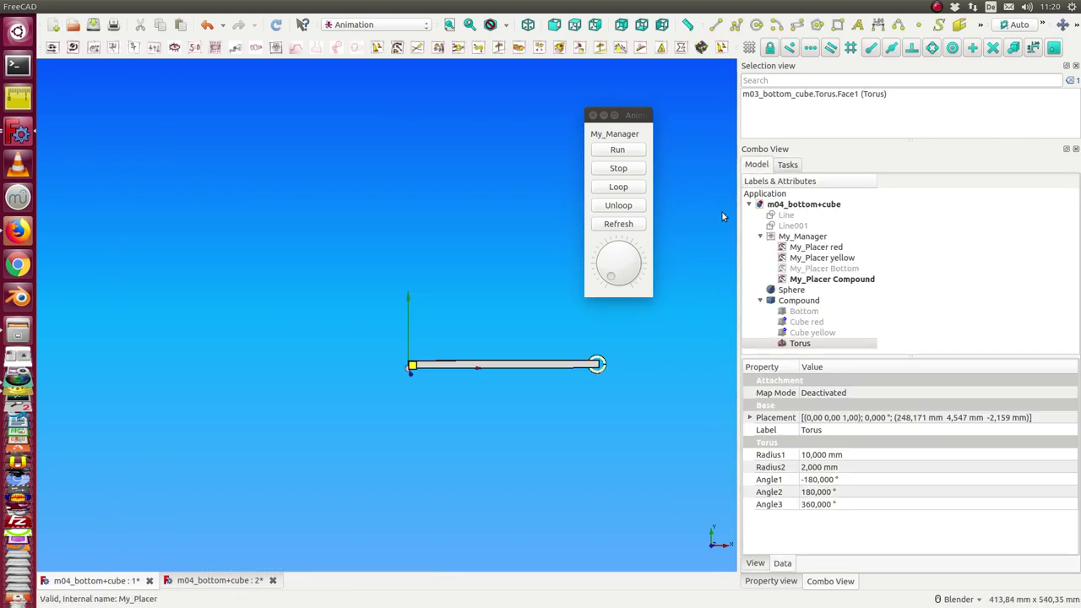
Run the rotation animation, then drag the dial back to 0° to level the bar
left_click(615, 150)
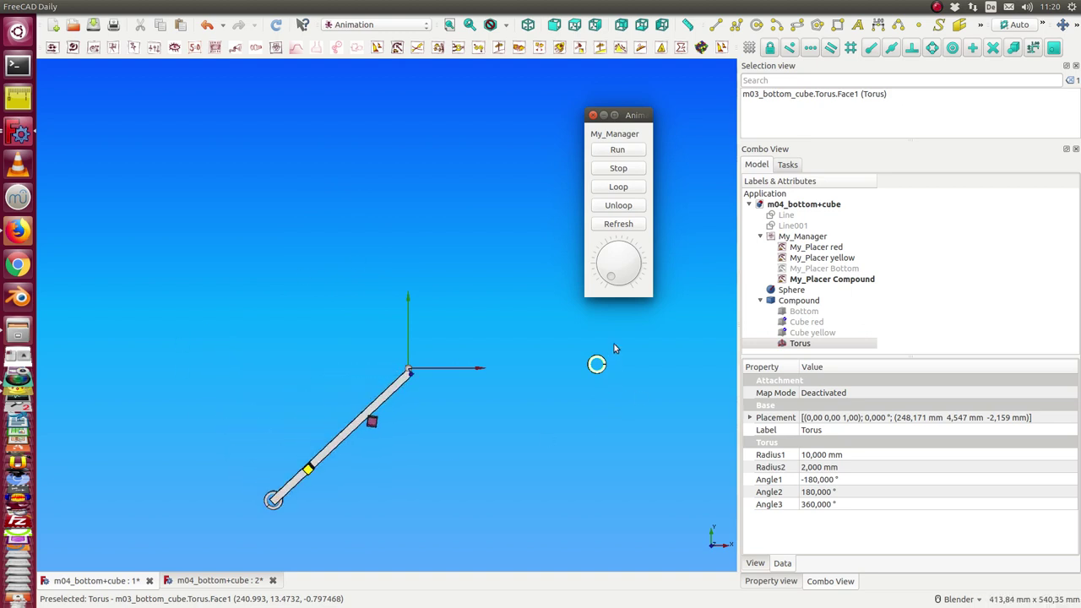
left_click(803, 344)
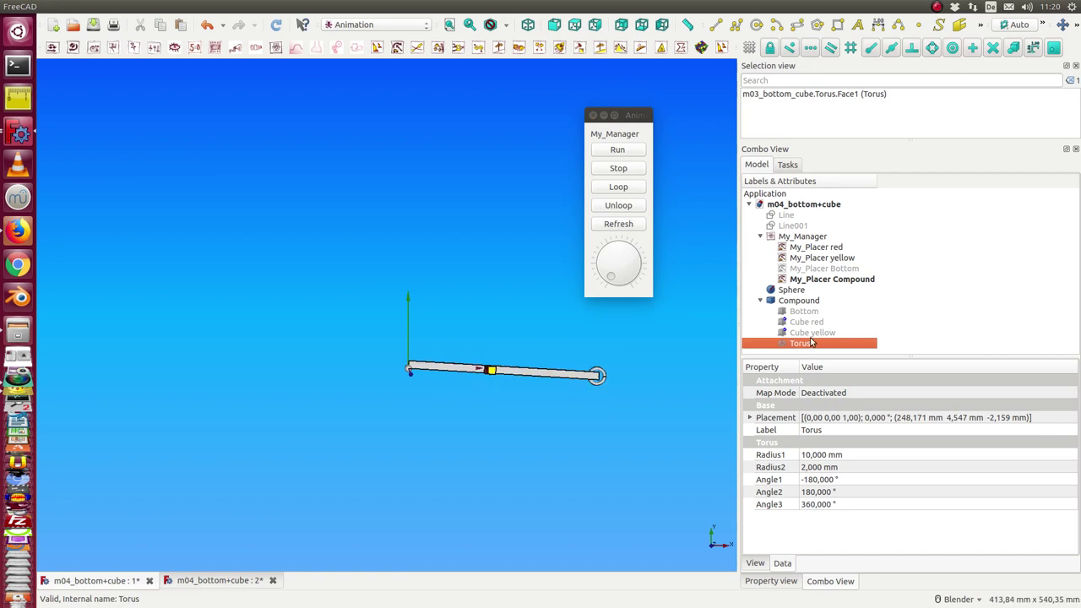
left_click(625, 157)
left_click_drag(610, 279, 616, 288)
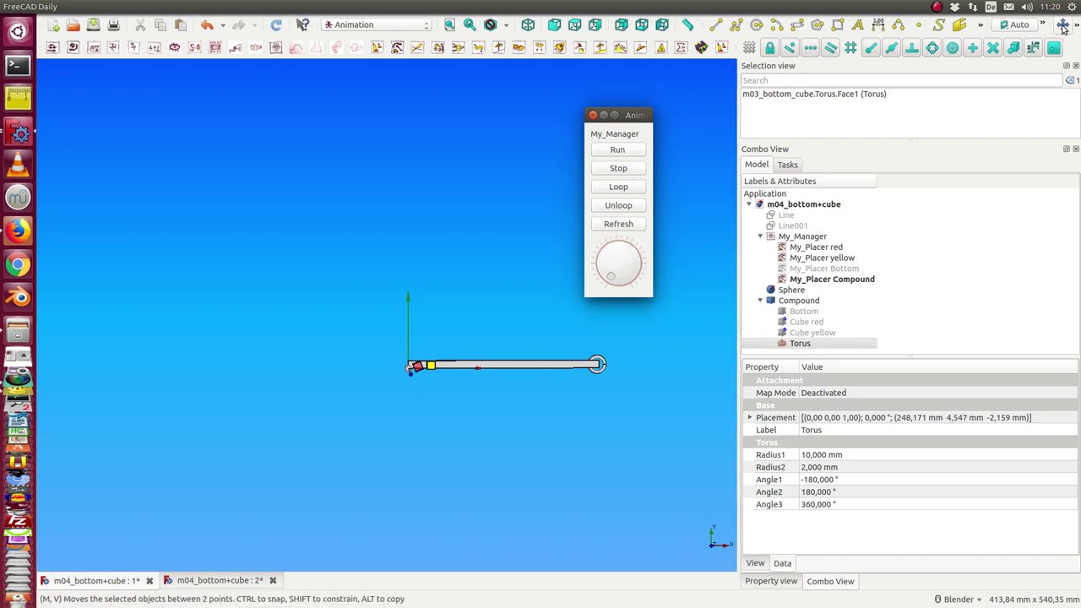
left_click(792, 290)
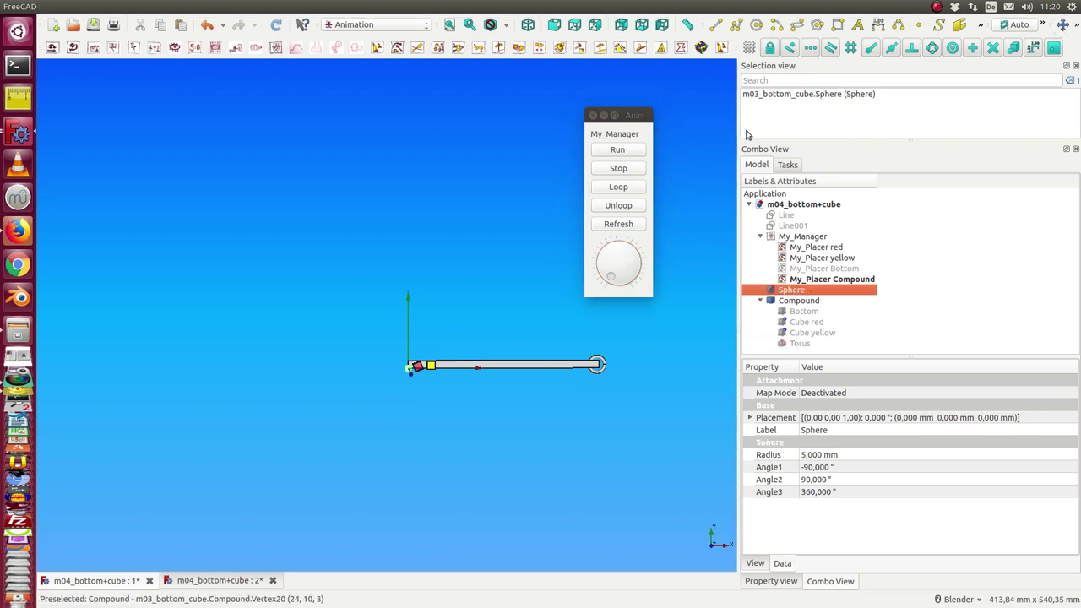
Draft Move the Sphere onto the middle of the bar
left_click(1061, 24)
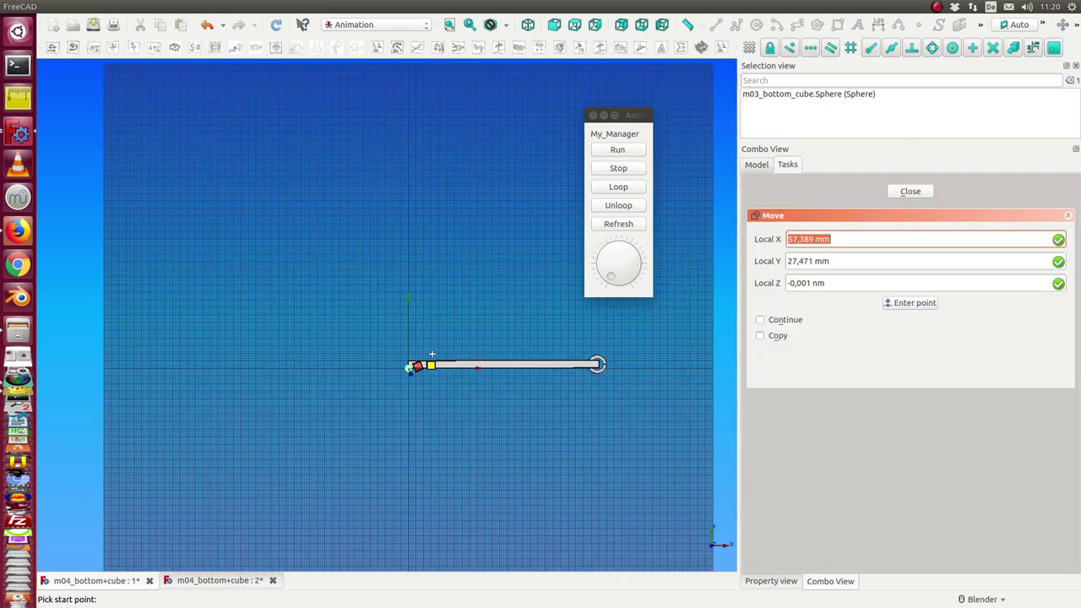
left_click(409, 367)
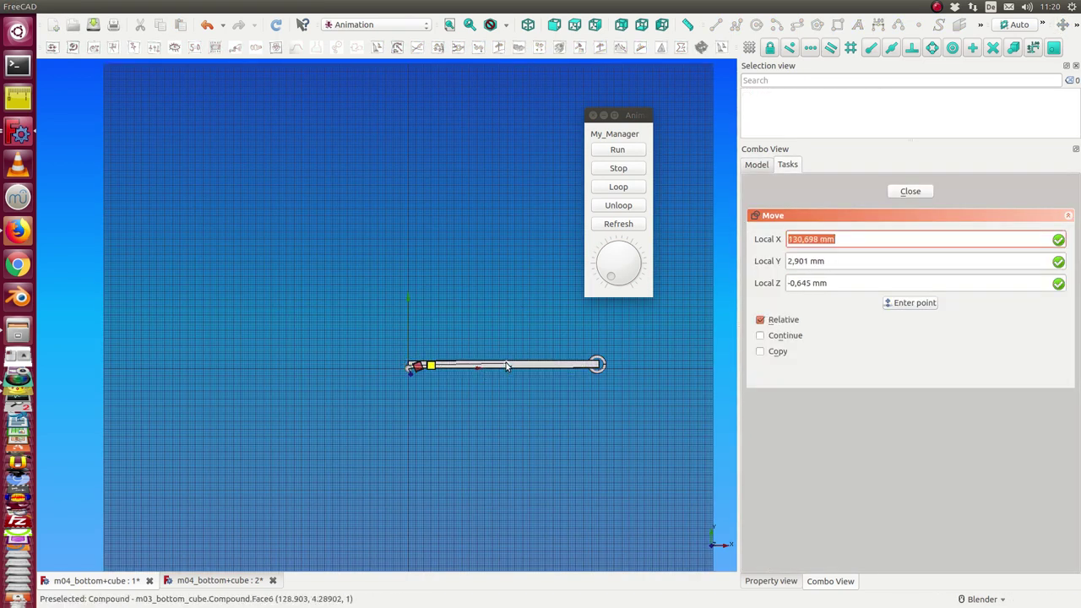
left_click(572, 340)
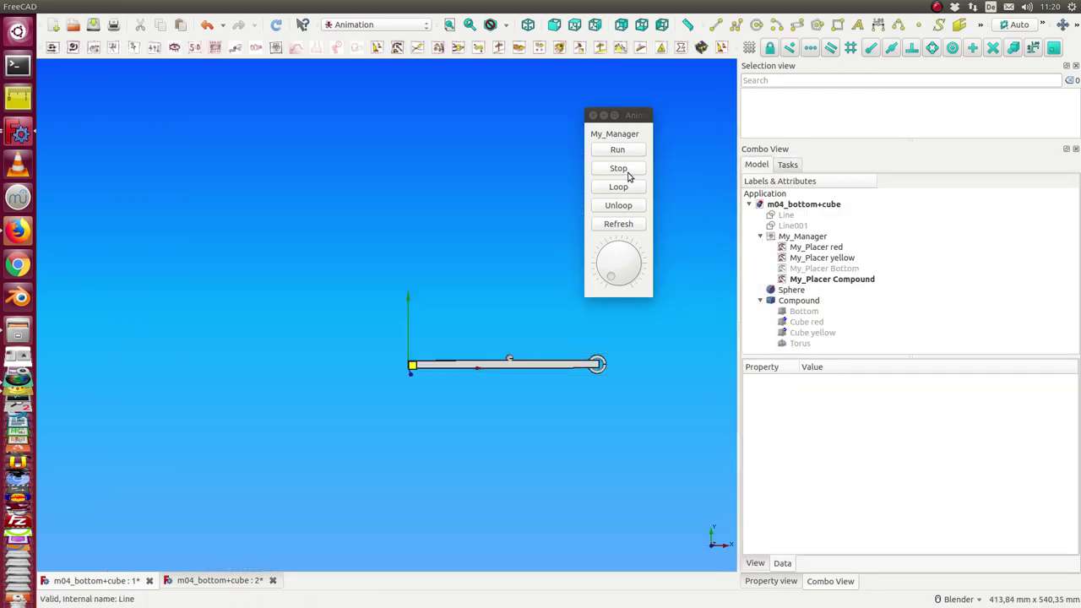
Add the Sphere to the Compound using Compounds > add Selection to Compound
left_click(795, 291)
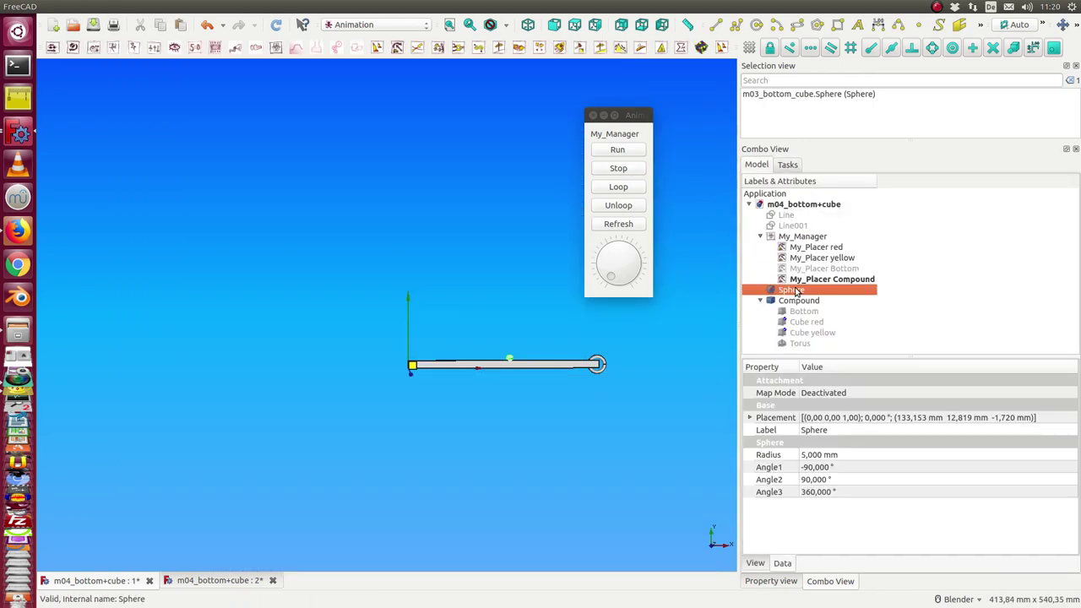
left_click(795, 301, "ctrl")
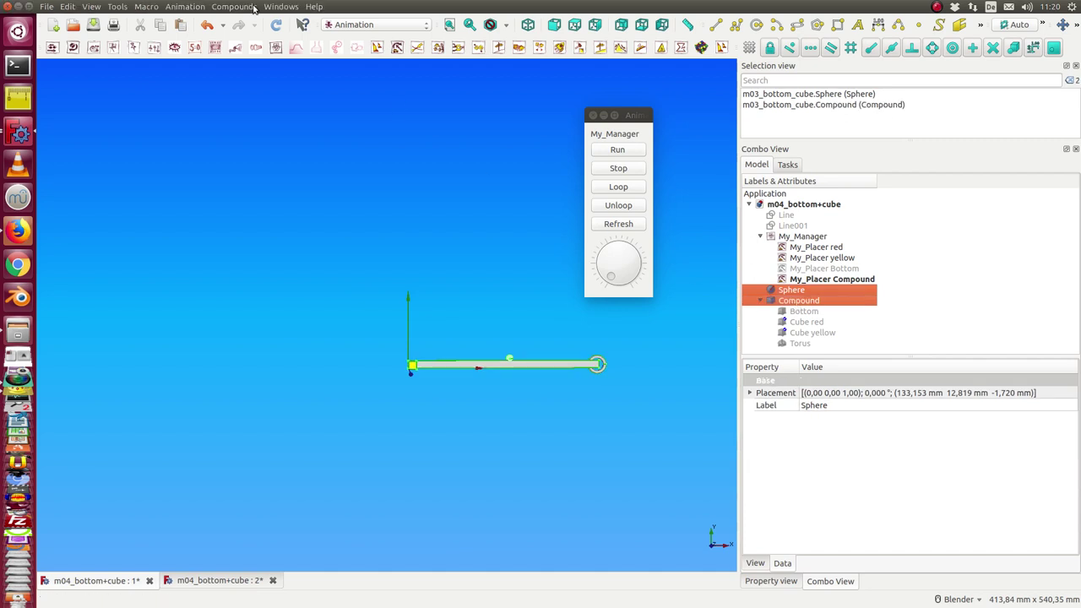
left_click(216, 7)
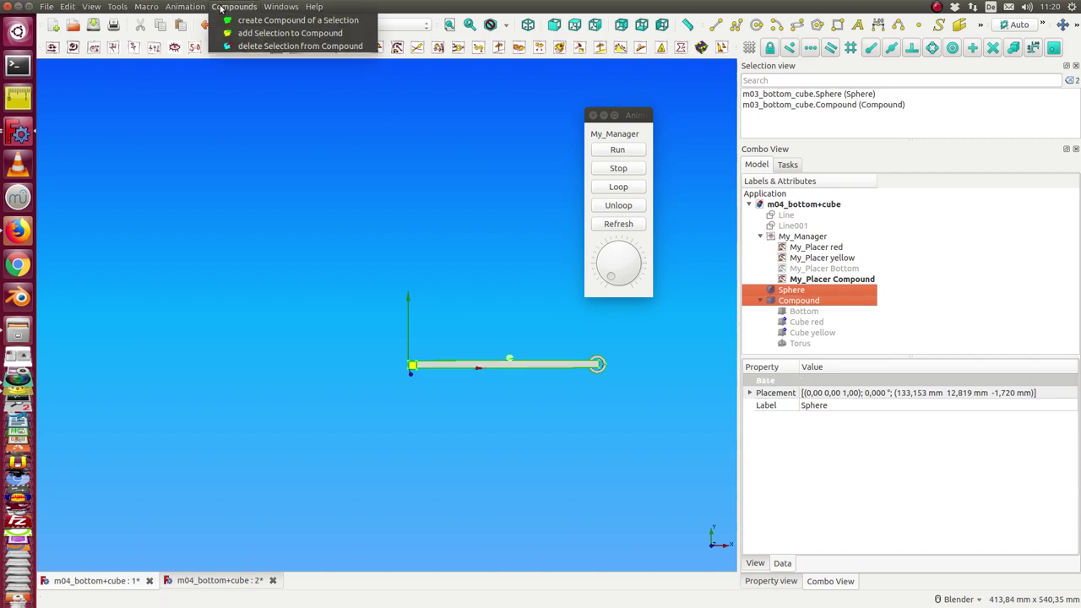
left_click(252, 34)
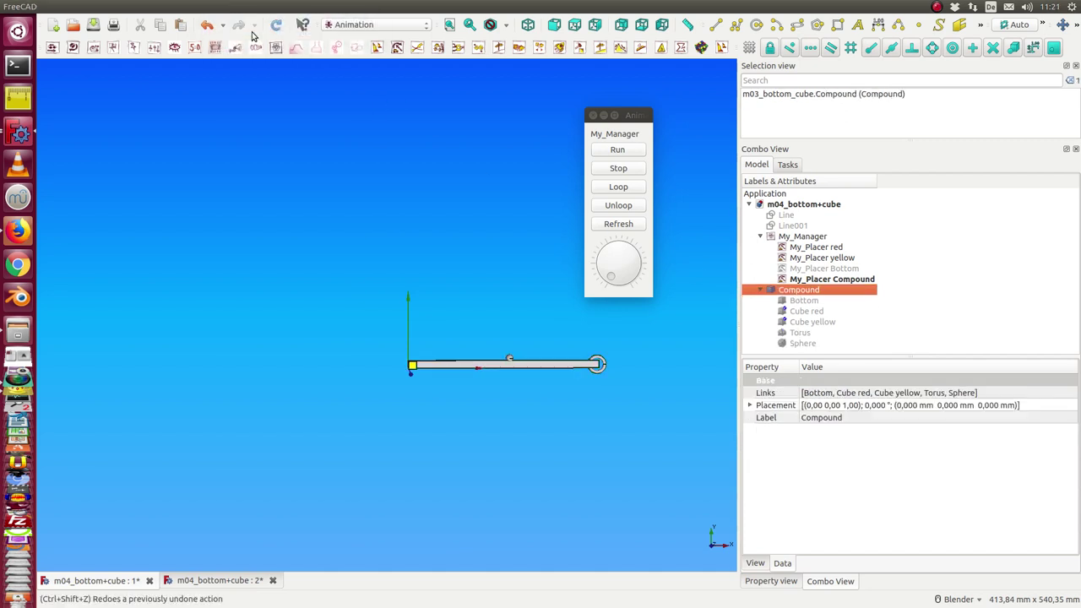
Run the rotation animation and return the bar to horizontal at 0°
left_click(618, 150)
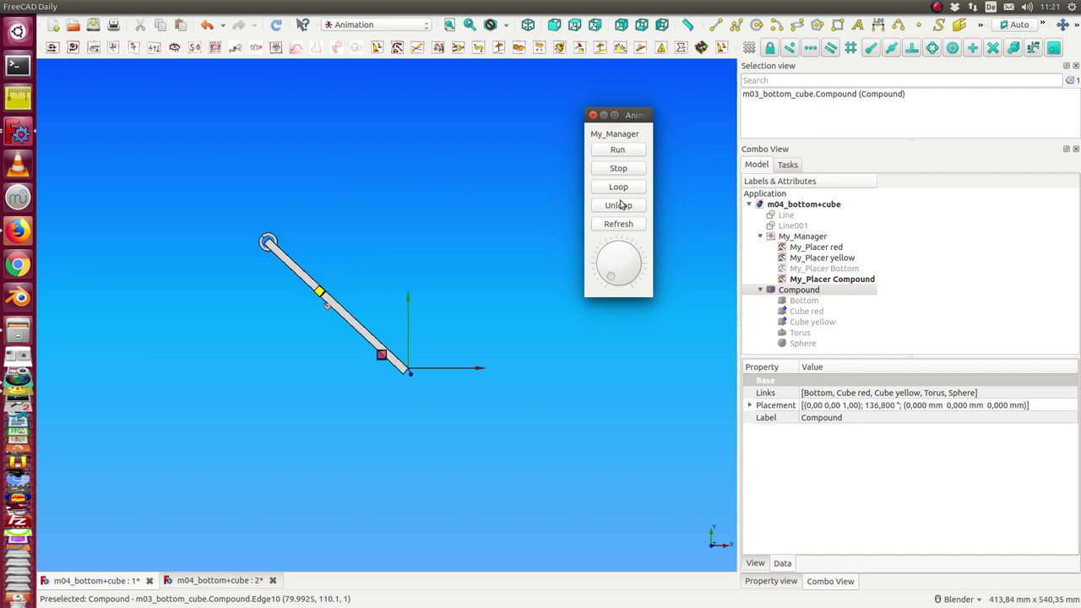
left_click(616, 263)
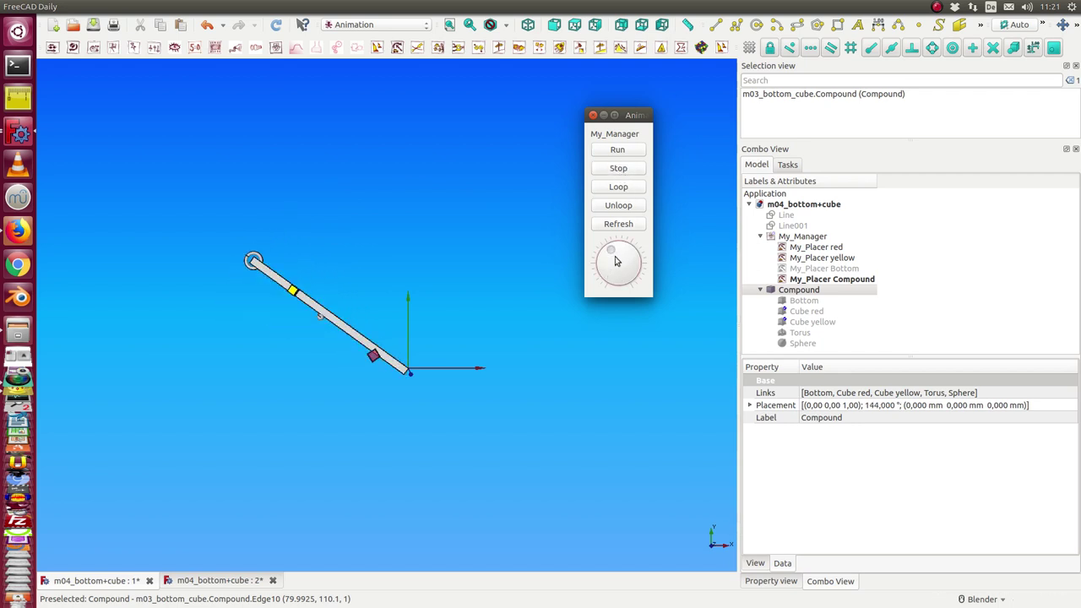
left_click(616, 263)
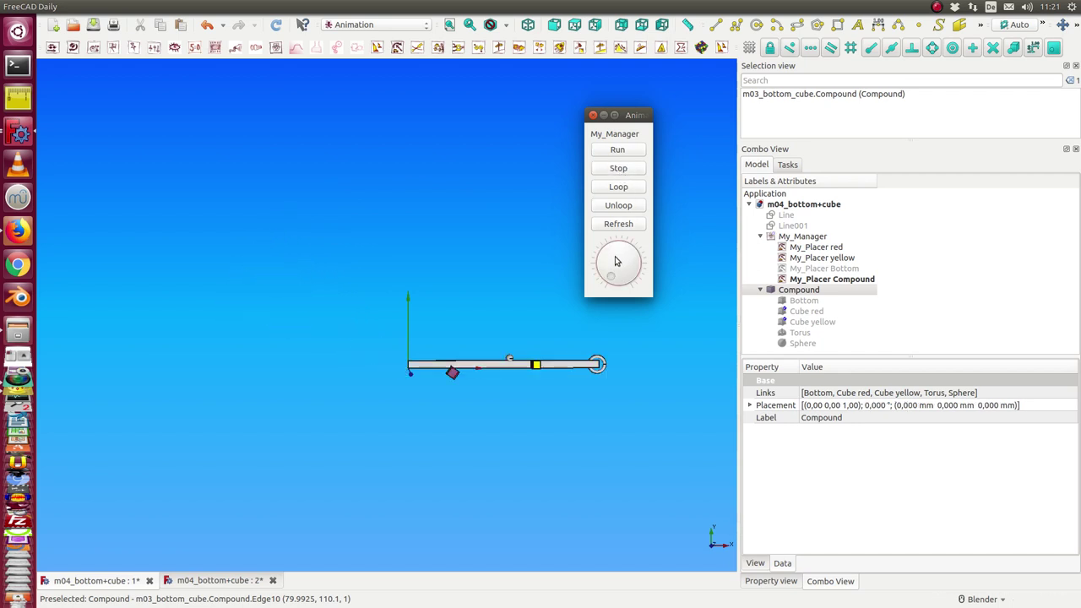
left_click(801, 334)
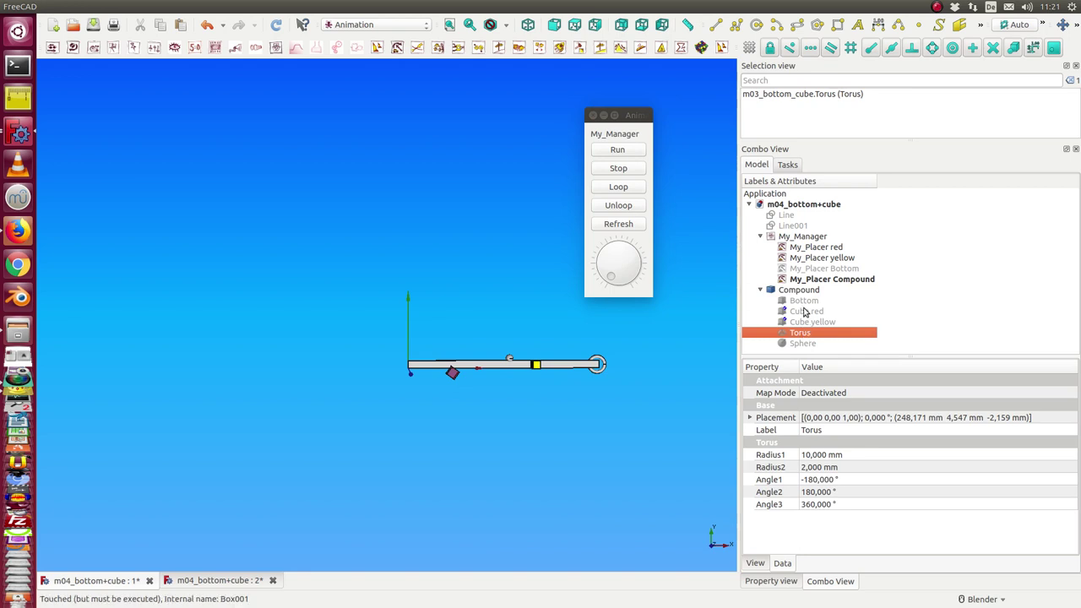
Delete the Torus from the Compound and run the animation to confirm it stays put
left_click(809, 291, "ctrl")
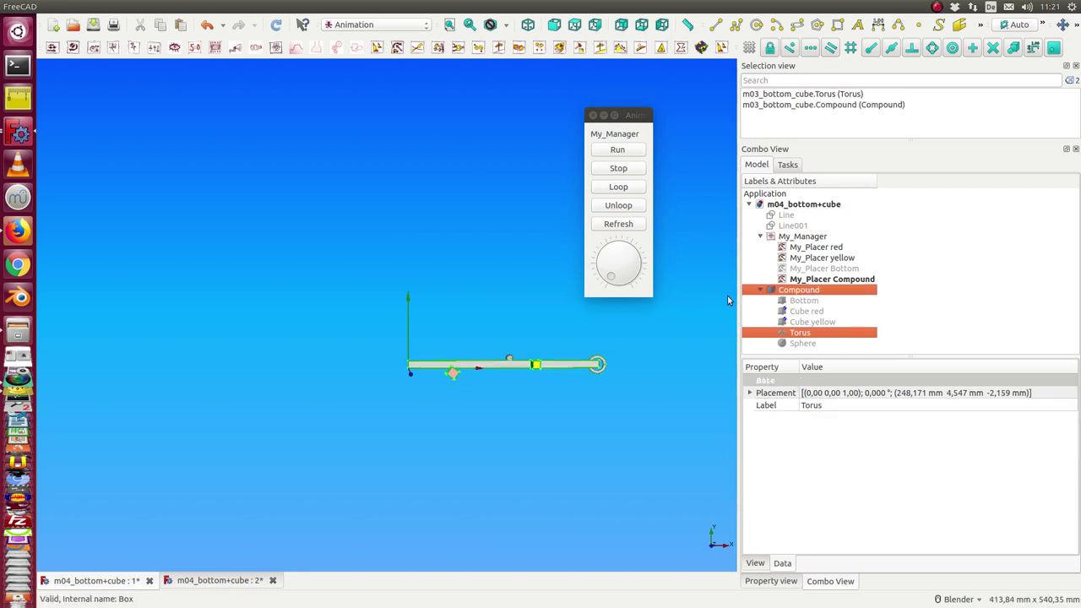
left_click(242, 7)
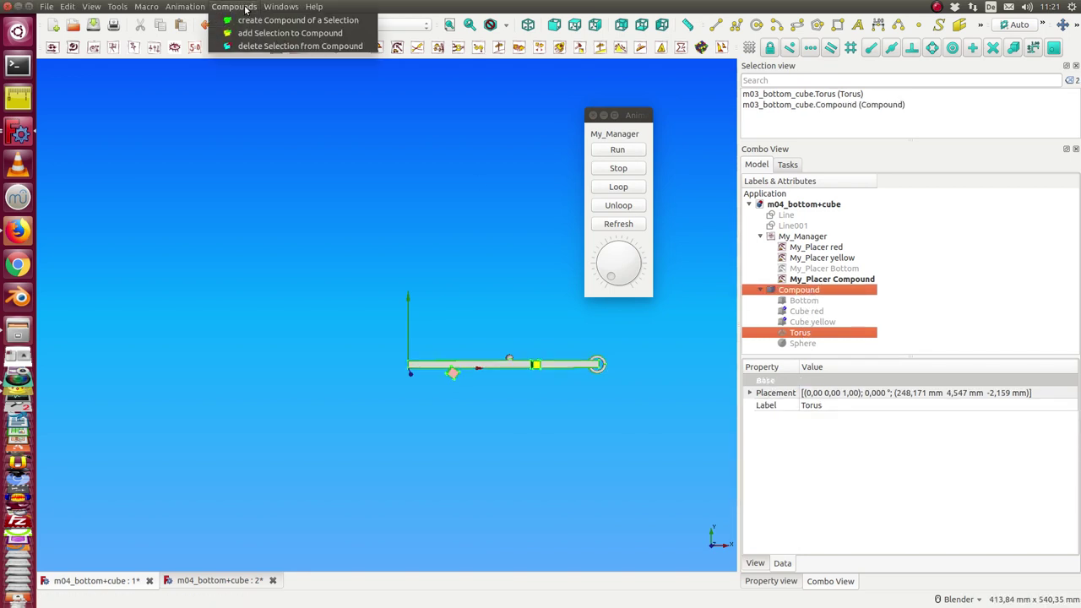
left_click(263, 48)
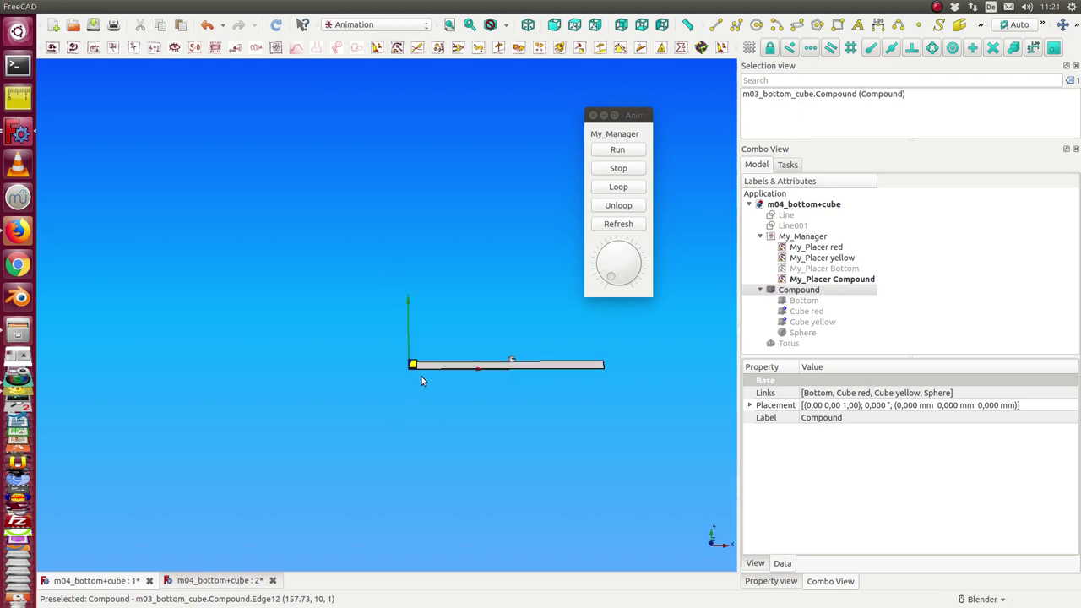
left_click(784, 343)
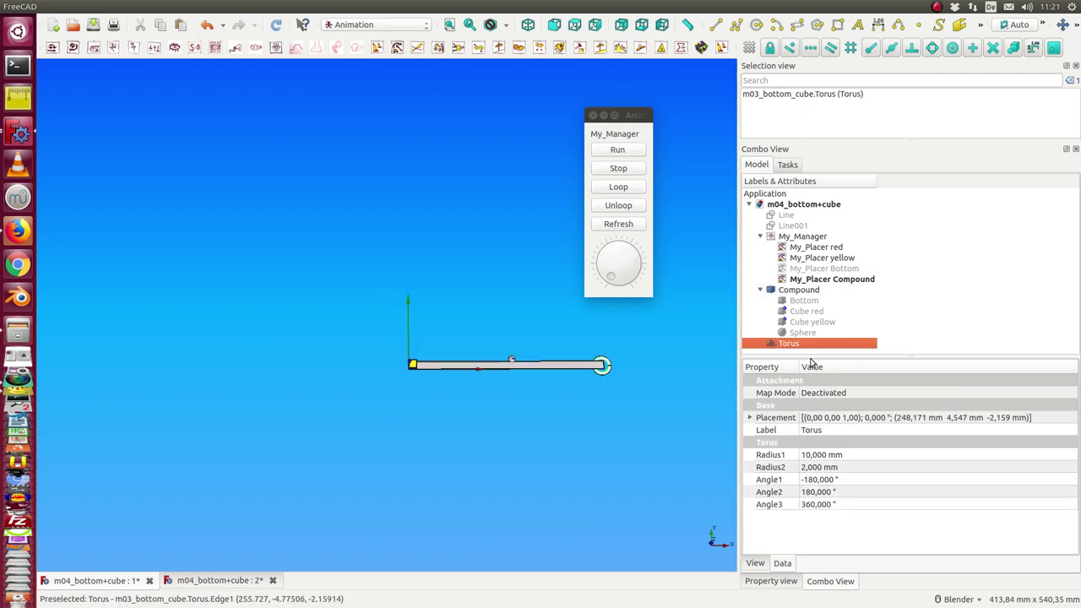
left_click(616, 151)
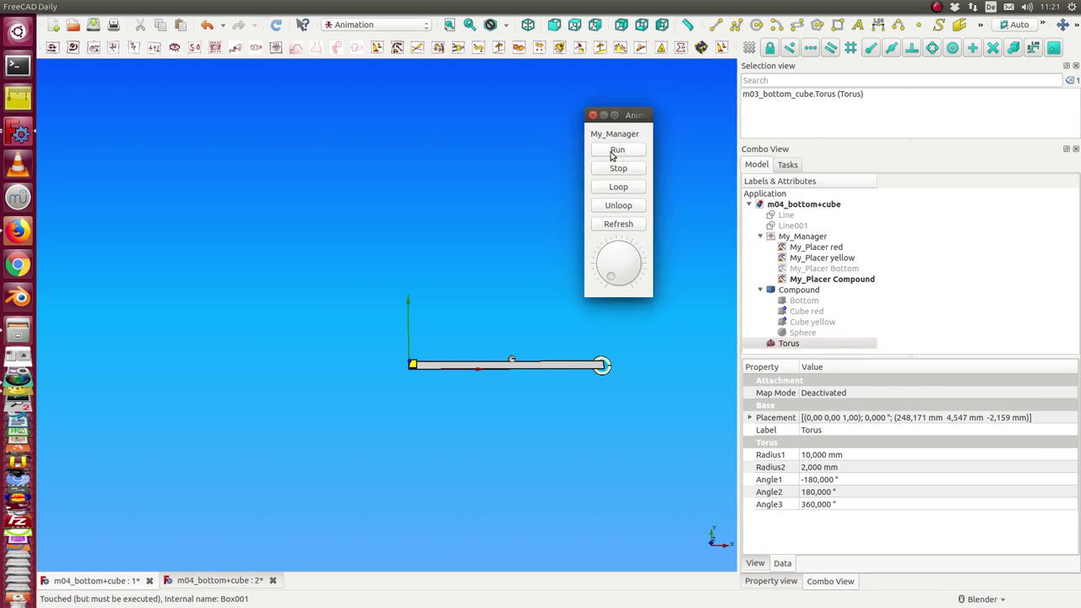